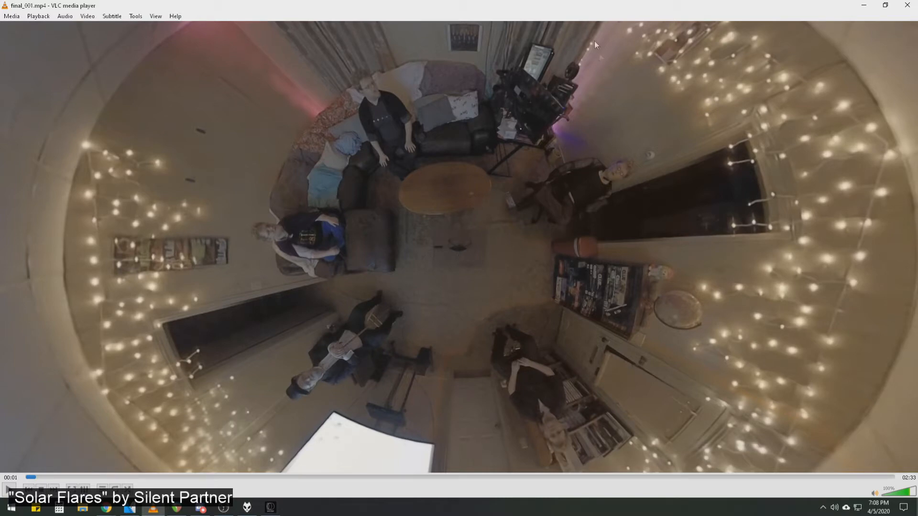
# Move the 360 video player off the screen and read through the 360 Character Test script's dialogue for characters A to E.
pyautogui.moveTo(590, 6); pyautogui.dragTo(917, 1)
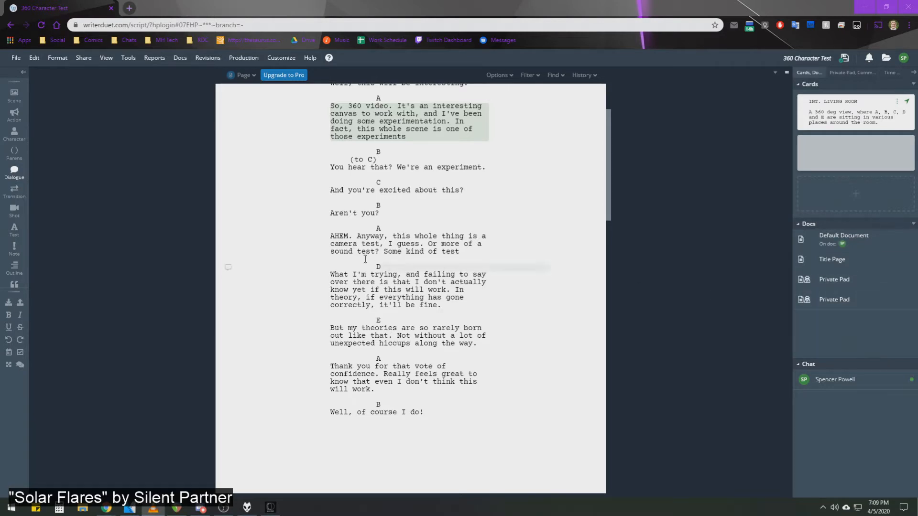
pyautogui.click(86, 25)
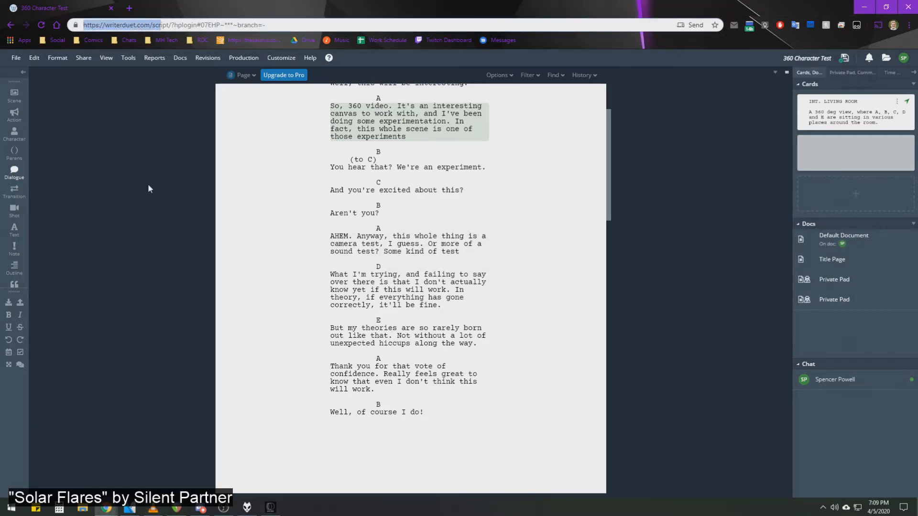
pyautogui.scroll(2, 539, 300)
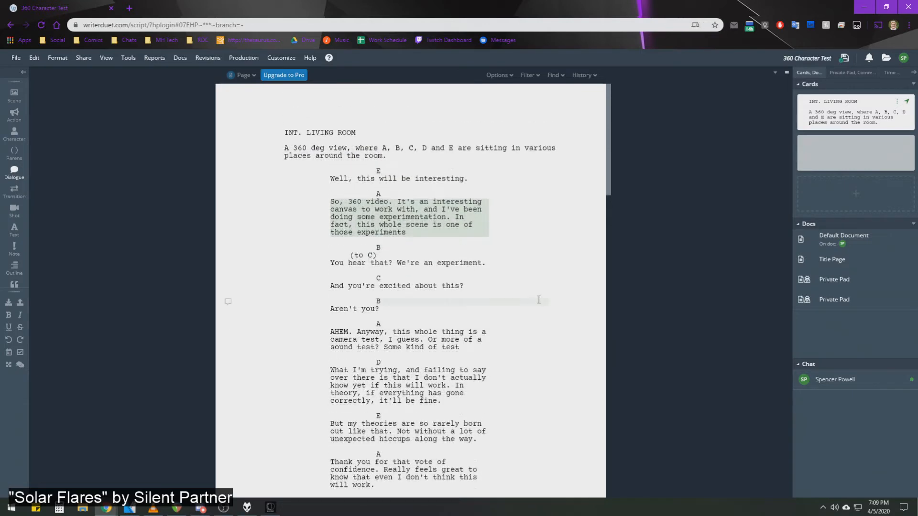
pyautogui.scroll(-3, 582, 296)
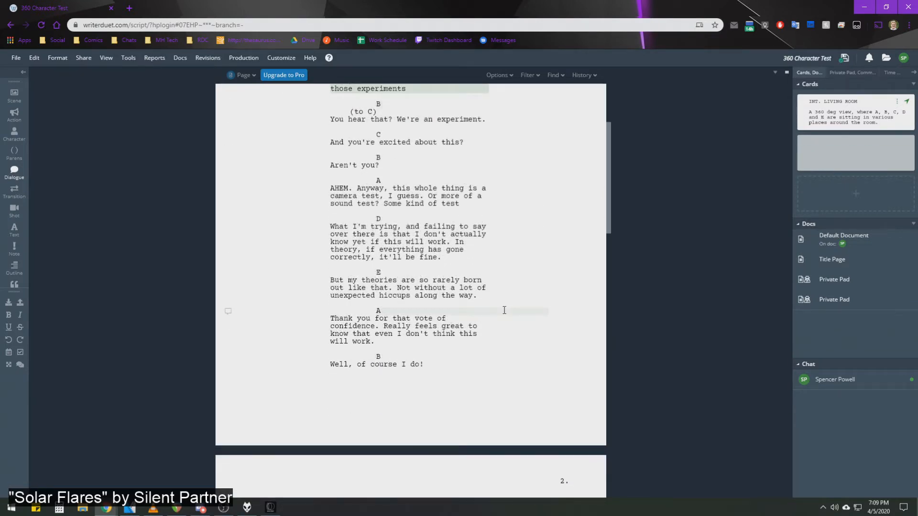
pyautogui.scroll(3, 504, 310)
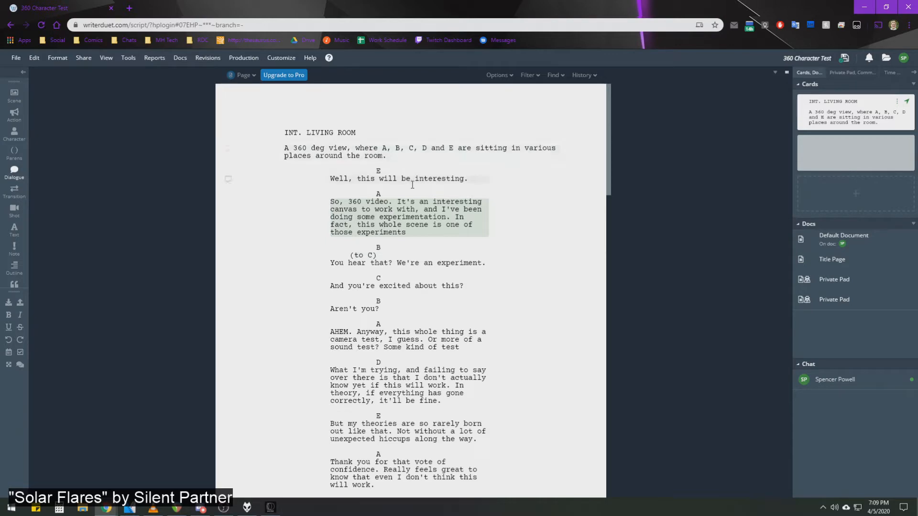
pyautogui.scroll(-7, 577, 259)
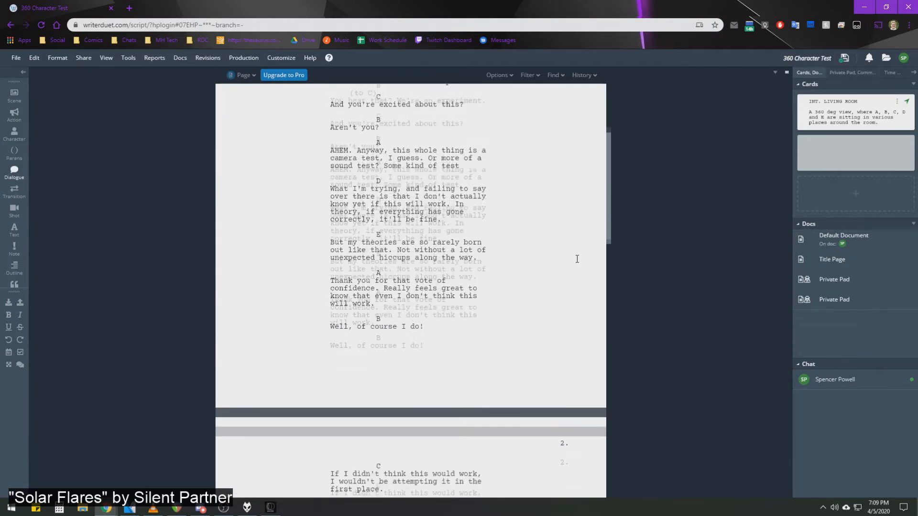
pyautogui.scroll(-6, 577, 259)
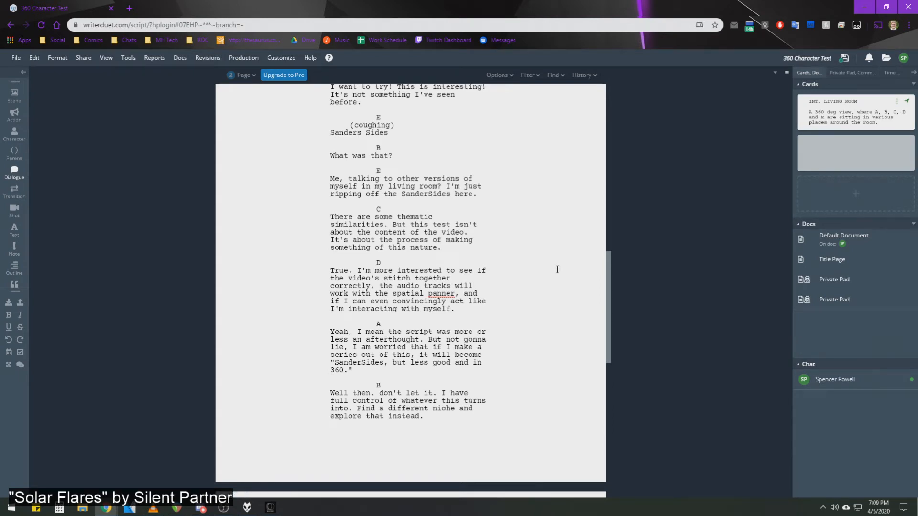
pyautogui.scroll(12, 549, 283)
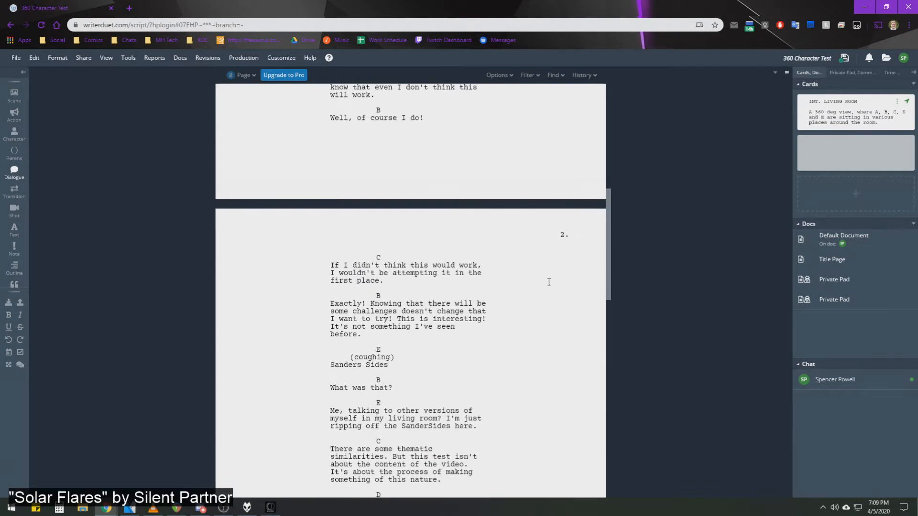
pyautogui.scroll(-10, 443, 258)
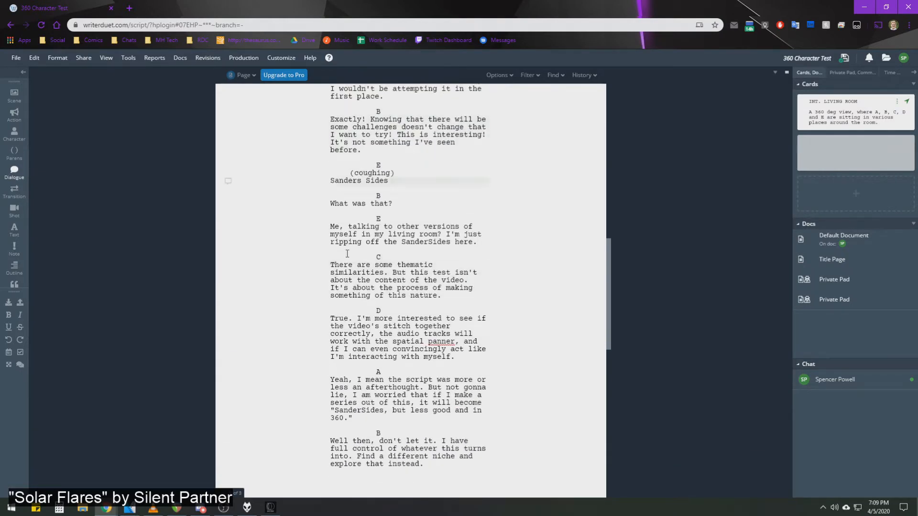
pyautogui.scroll(10, 512, 287)
pyautogui.scroll(2, 516, 292)
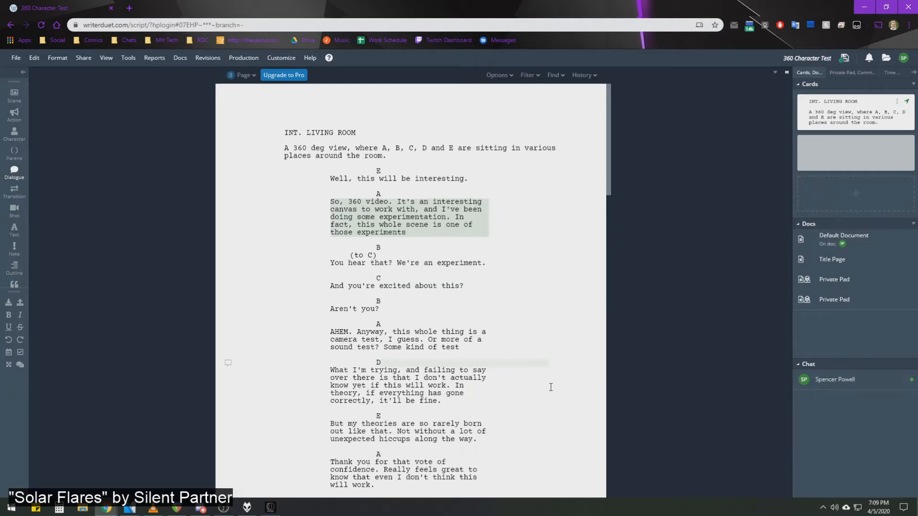
# Bring the teleprompter.mp4 player into view, pause it on the opening script lines, and move it off the screen again.
pyautogui.moveTo(917, 61); pyautogui.dragTo(917, 29)
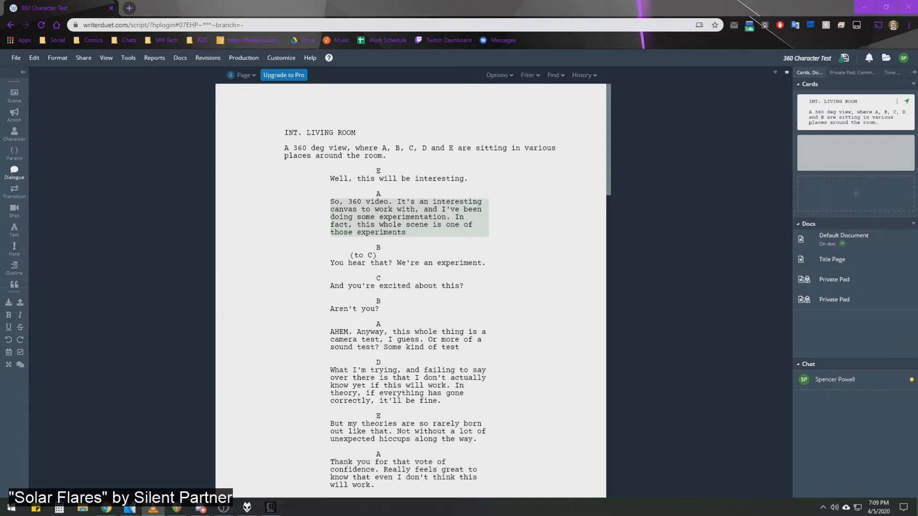
pyautogui.moveTo(917, 130); pyautogui.dragTo(348, 67)
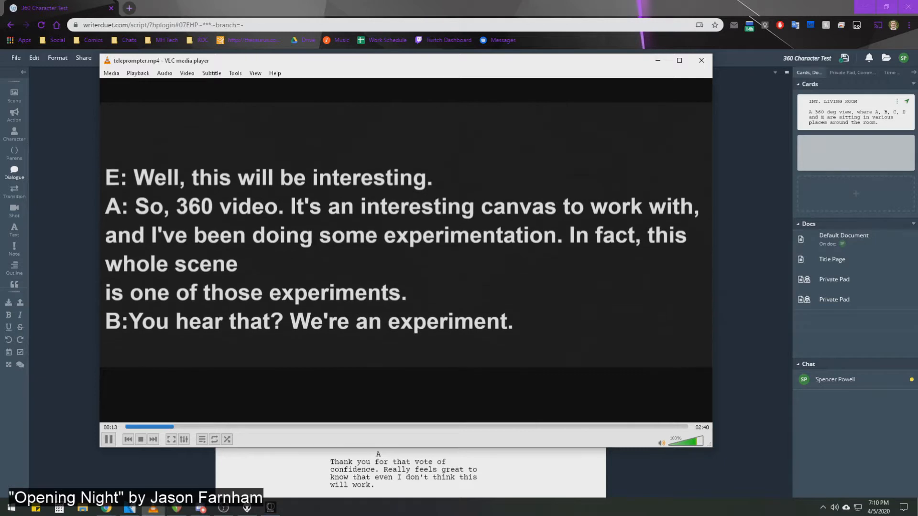
pyautogui.click(109, 439)
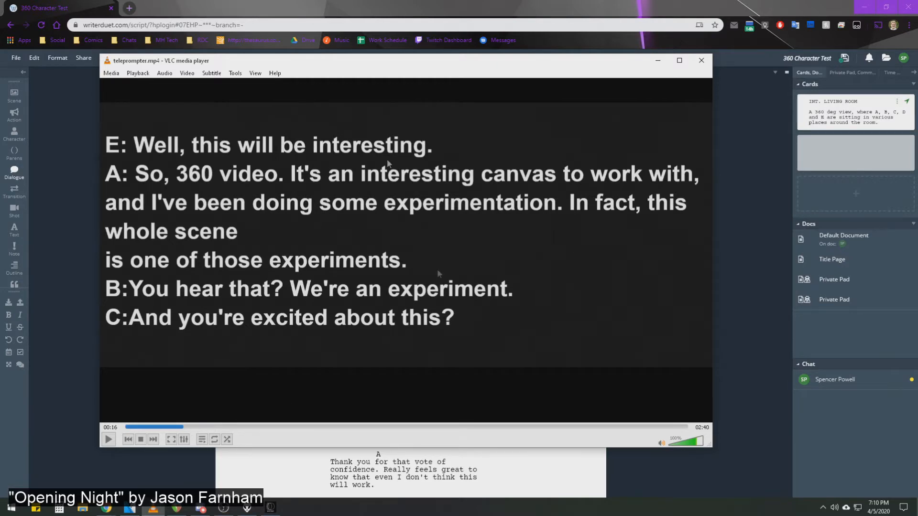
pyautogui.moveTo(321, 66); pyautogui.dragTo(917, 162)
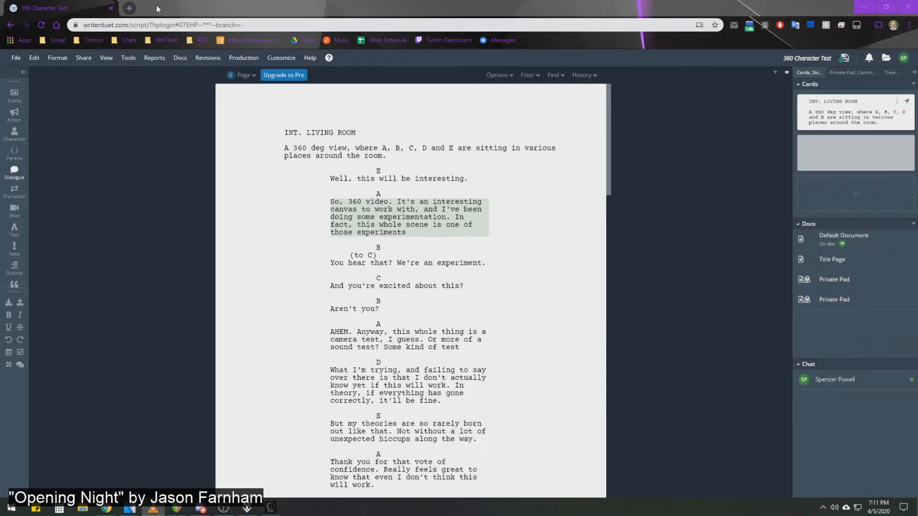
# Move the browser off the screen to reveal VEGAS Pro and examine the stacked video tracks in the audio experiments project.
pyautogui.moveTo(174, 5); pyautogui.dragTo(917, 160)
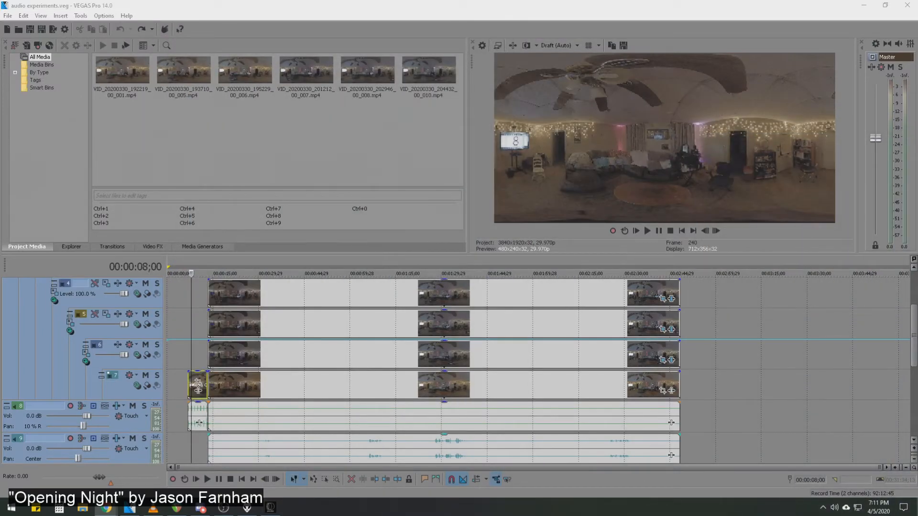
pyautogui.scroll(3, 411, 378)
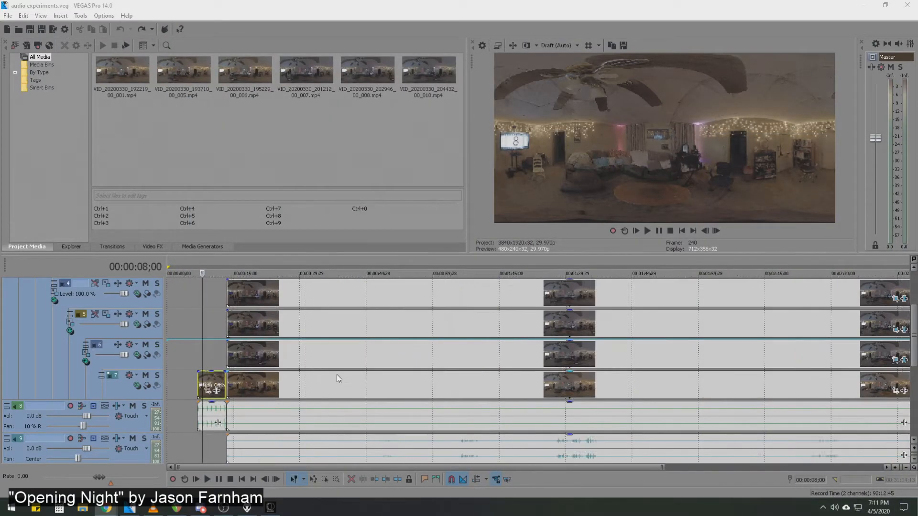
pyautogui.scroll(-3, 472, 363)
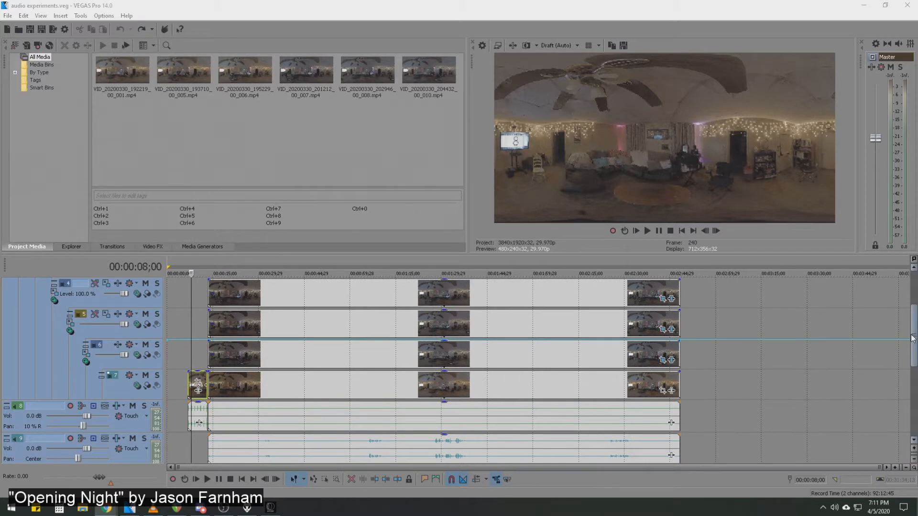
pyautogui.moveTo(914, 336); pyautogui.dragTo(913, 331)
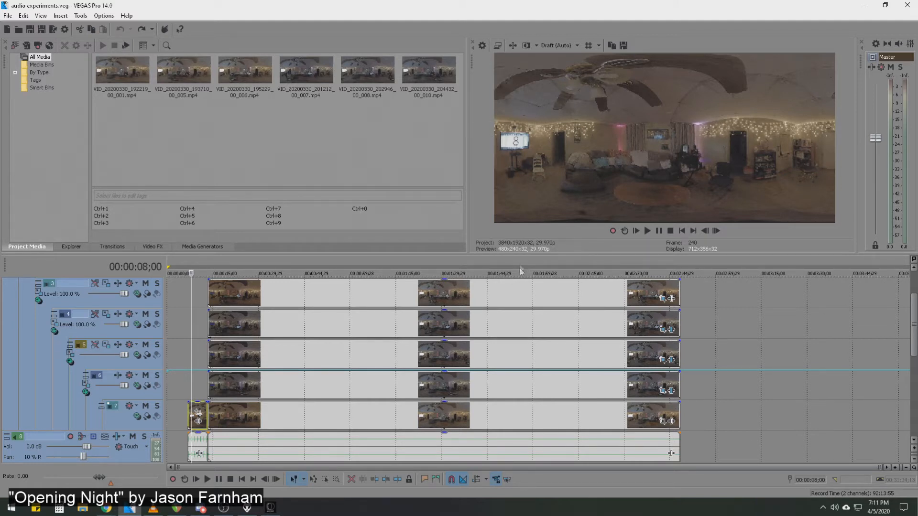
# Inspect the oval mask and full-frame position of the track 3 clip in Event Pan/Crop at 00:01:42;25, and close the window.
pyautogui.click(480, 300)
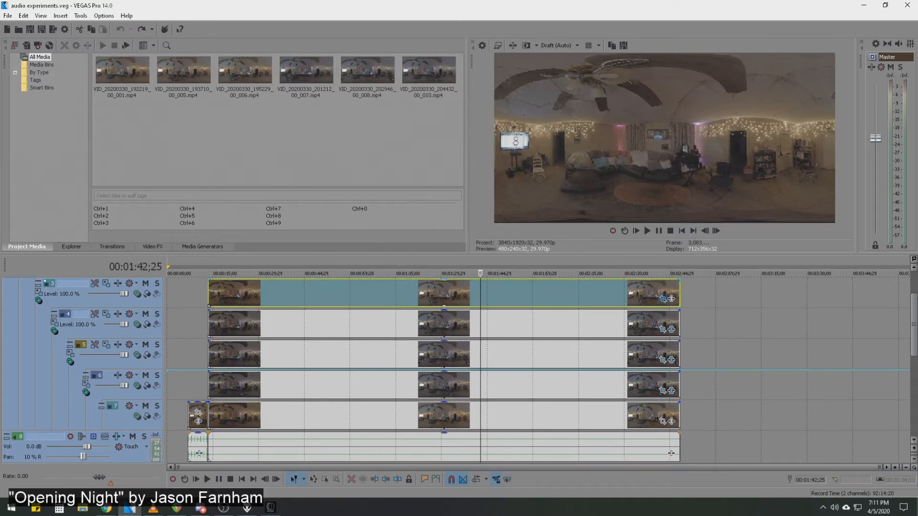
pyautogui.click(663, 299)
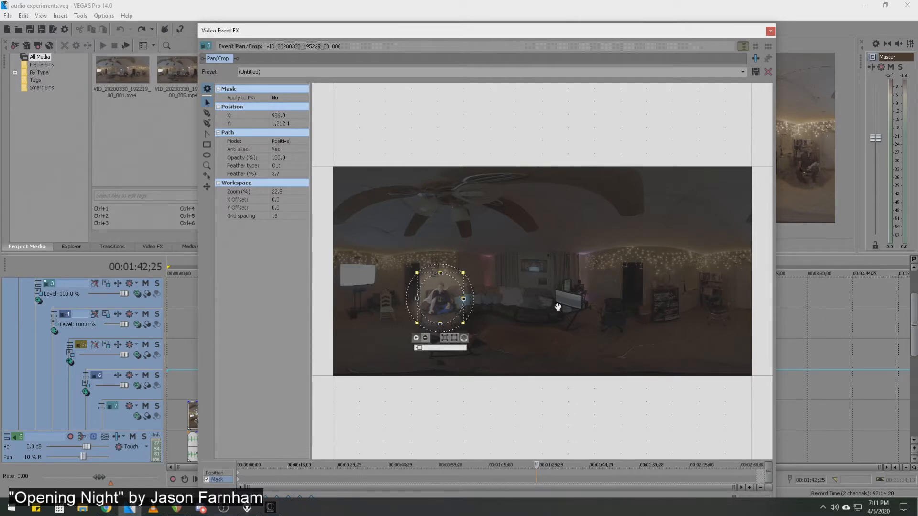
pyautogui.click(214, 473)
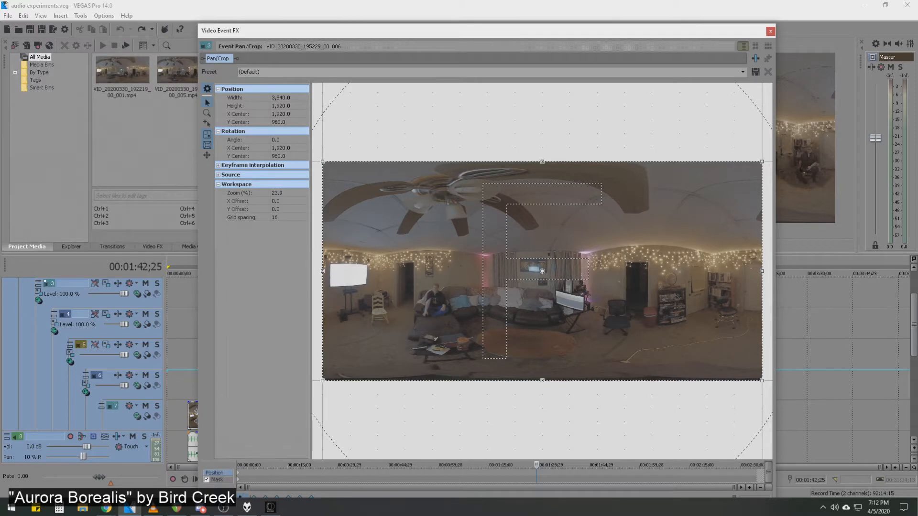
pyautogui.hotkey('alt', 'Tab')
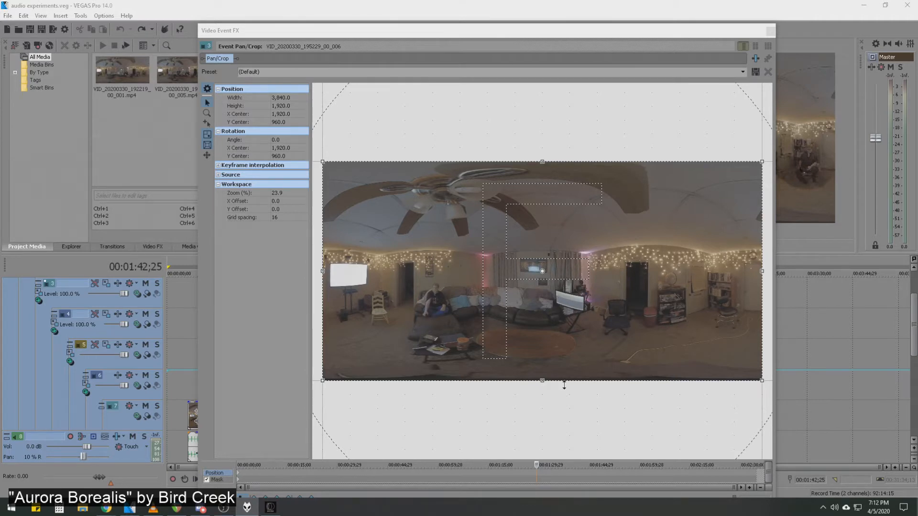
pyautogui.click(217, 479)
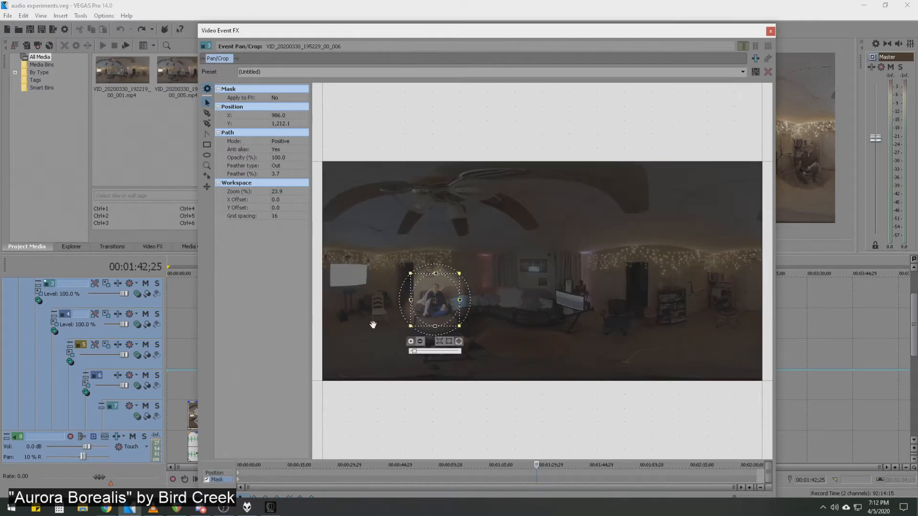
pyautogui.click(771, 32)
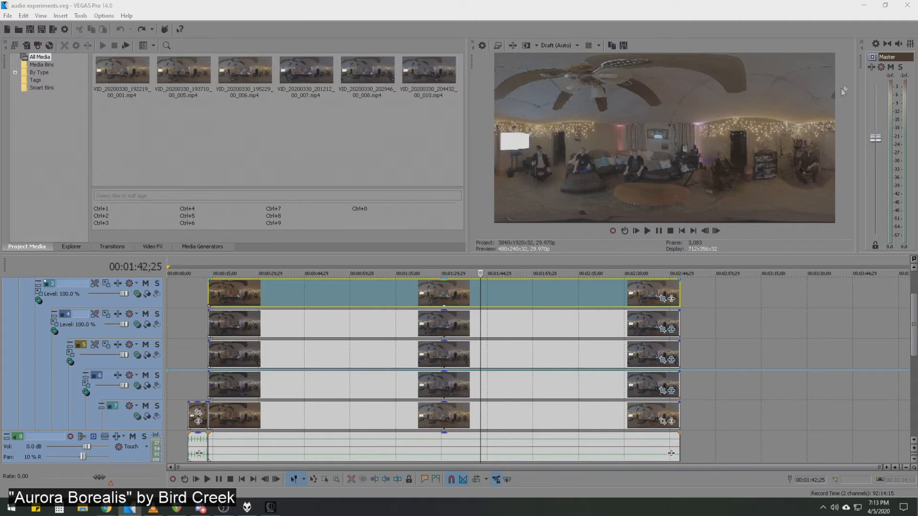
# Switch to REAPER and examine the waveforms of the five voice tracks A to E across the whole timeline.
pyautogui.click(864, 5)
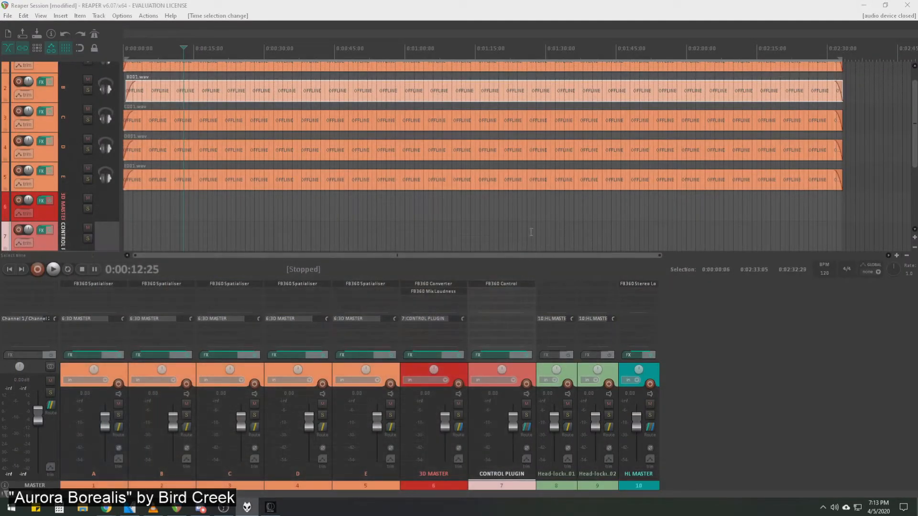
pyautogui.click(530, 228)
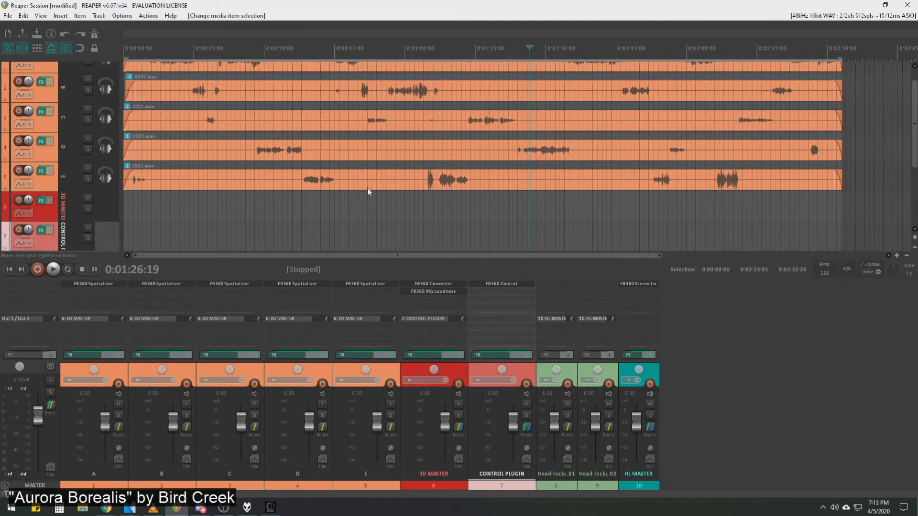
pyautogui.scroll(1, 249, 227)
pyautogui.scroll(-2, 248, 227)
pyautogui.scroll(1, 915, 144)
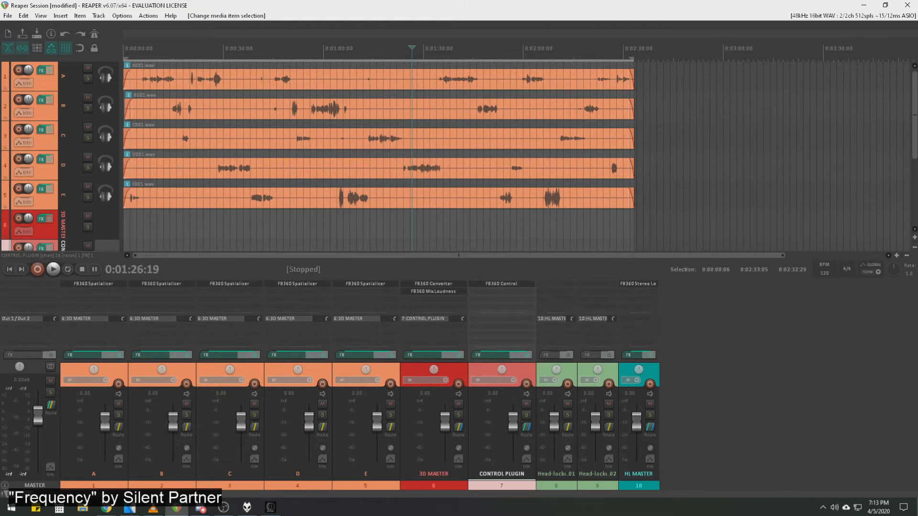
# Bring track A's FB360 Spatialiser window into view, examine its positioning and 360 preview, and move it off the screen.
pyautogui.moveTo(917, 268); pyautogui.dragTo(465, 36)
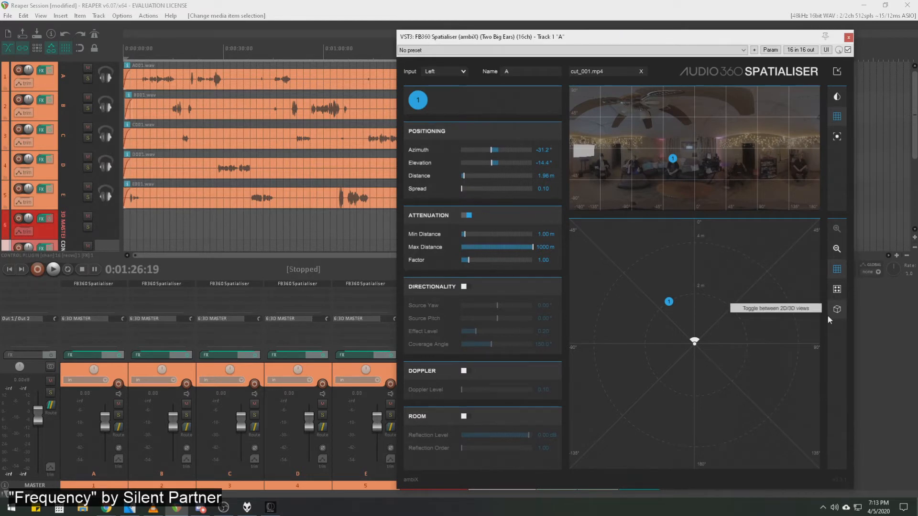
pyautogui.moveTo(539, 39); pyautogui.dragTo(917, 74)
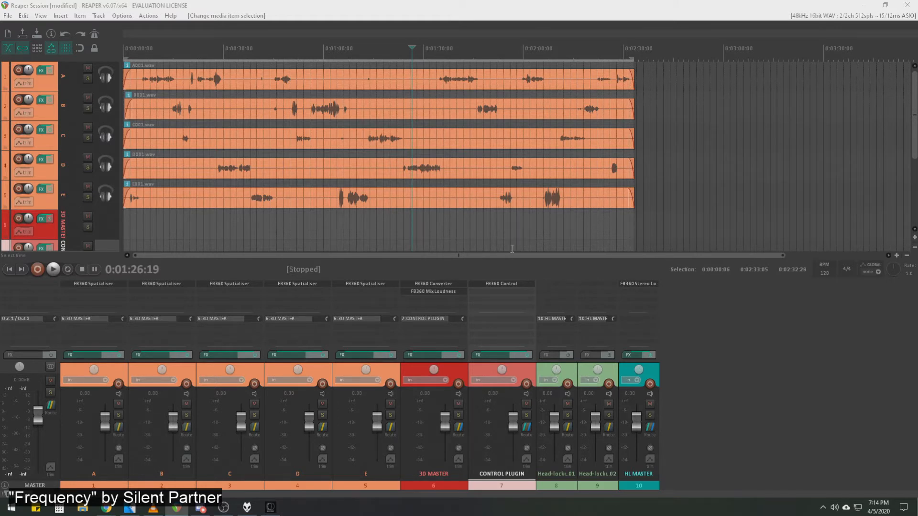
# Bring up the teleprompter video in VLC, show its film-leader countdown, and move the player off the screen.
pyautogui.click(153, 509)
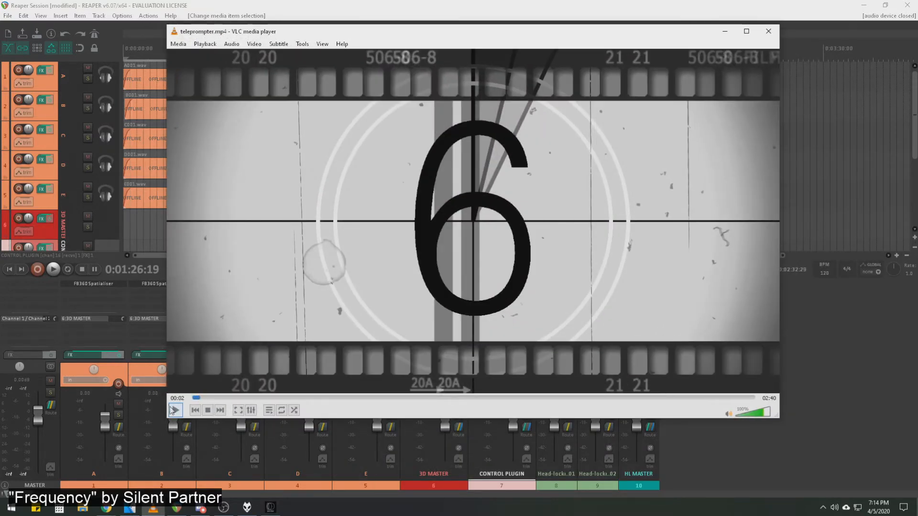
pyautogui.click(174, 411)
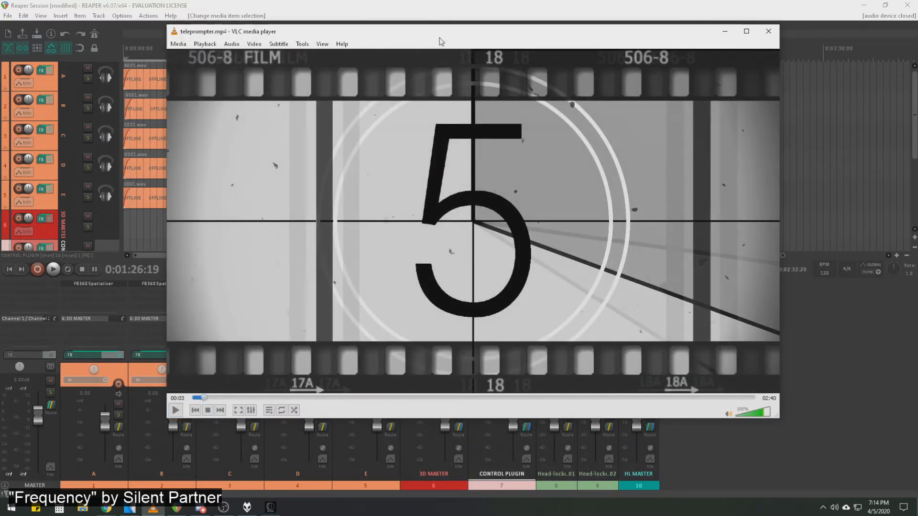
pyautogui.moveTo(439, 38); pyautogui.dragTo(917, 39)
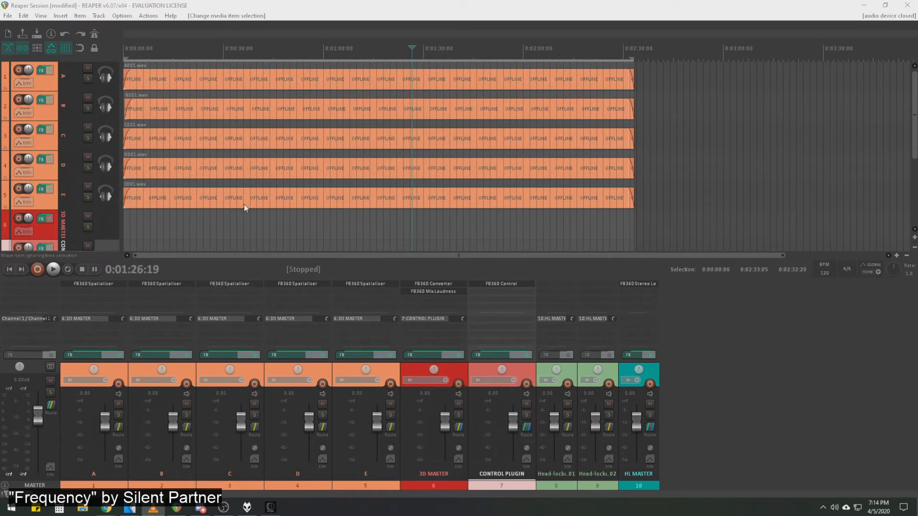
# Return to REAPER and select the voice clips on tracks A, B and C in turn to compare where each character speaks.
pyautogui.click(239, 230)
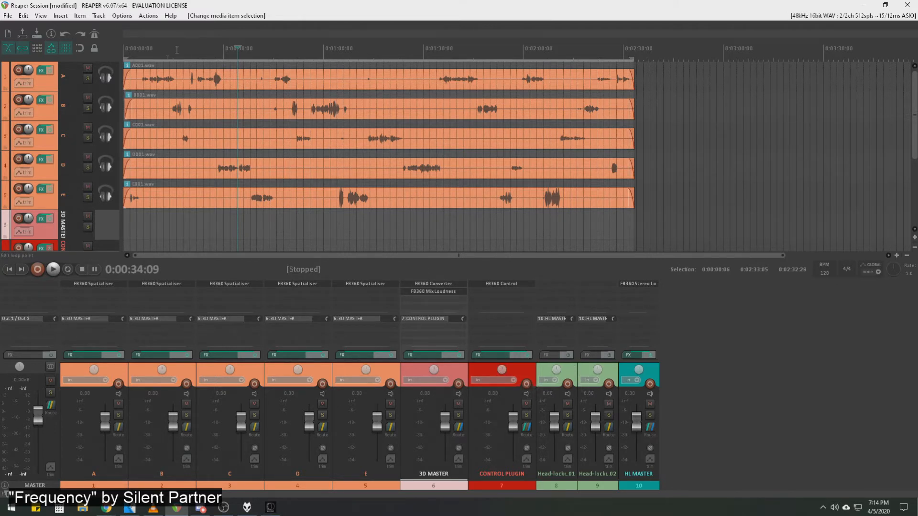
pyautogui.click(272, 79)
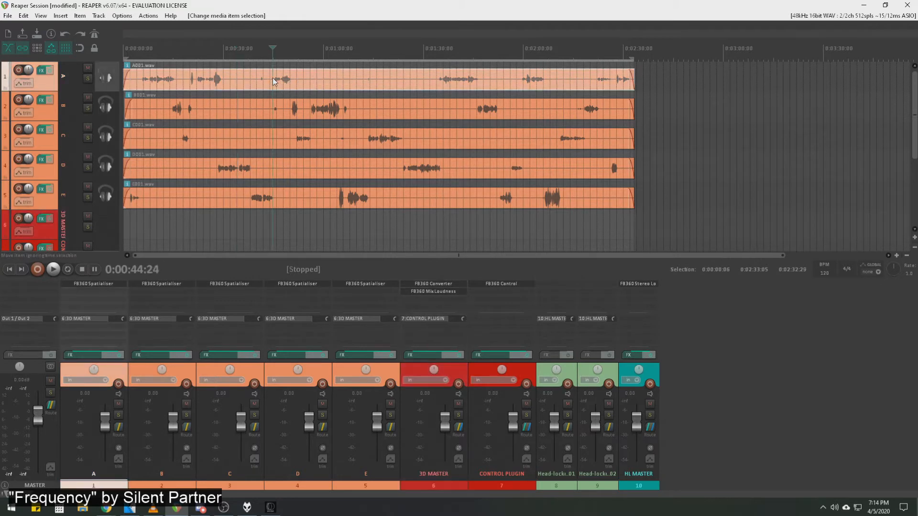
pyautogui.click(292, 110)
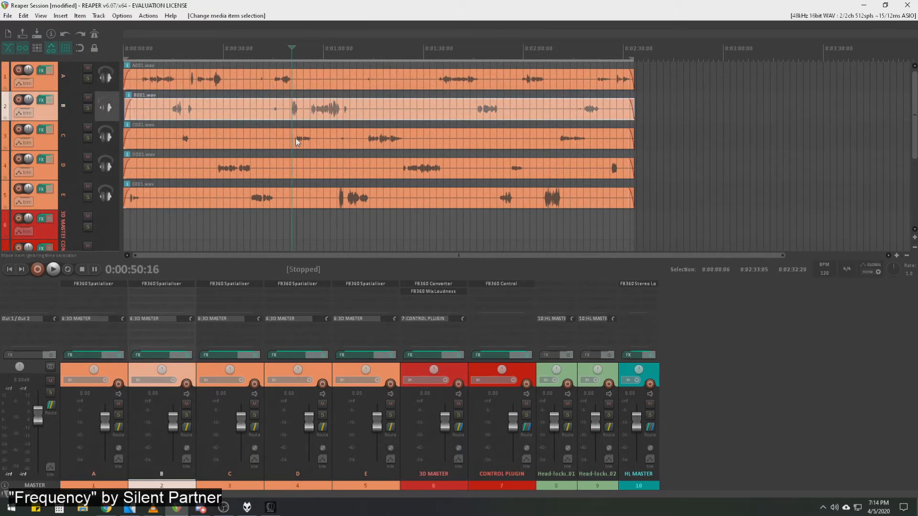
pyautogui.click(295, 142)
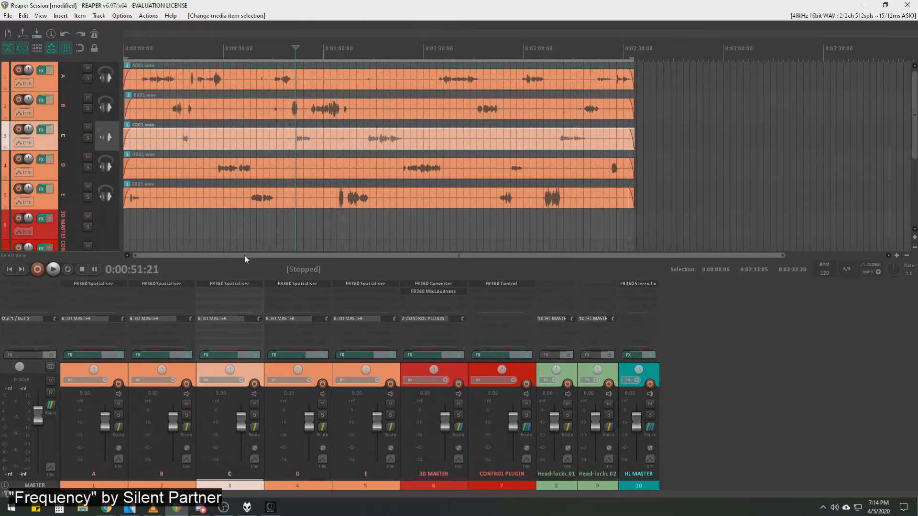
pyautogui.moveTo(245, 256); pyautogui.dragTo(246, 256)
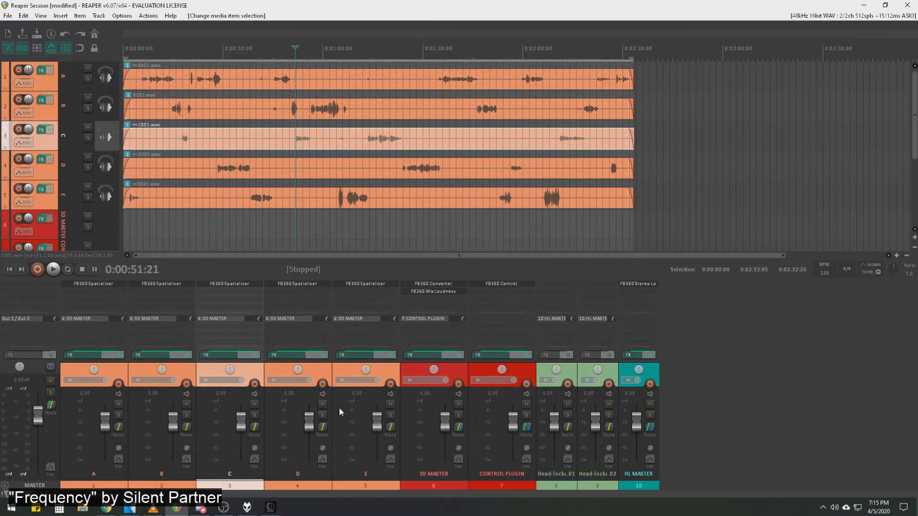
# Inspect the routing of track D and the receives and send of the 3D MASTER track, and close the routing window.
pyautogui.click(323, 428)
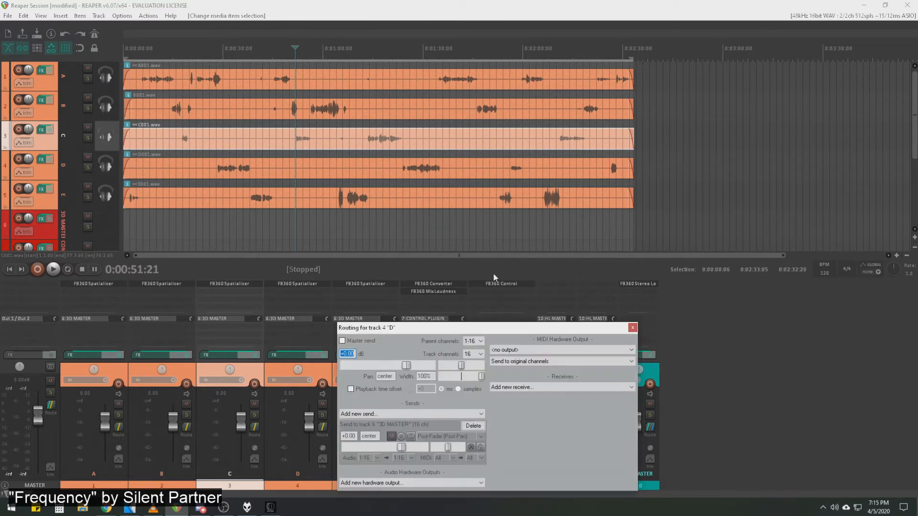
pyautogui.moveTo(444, 335); pyautogui.dragTo(394, 81)
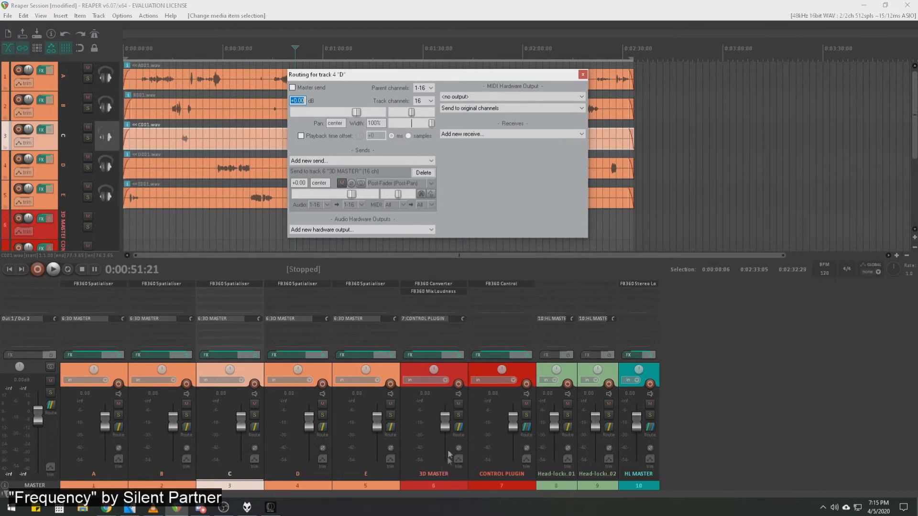
pyautogui.click(462, 428)
pyautogui.click(459, 427)
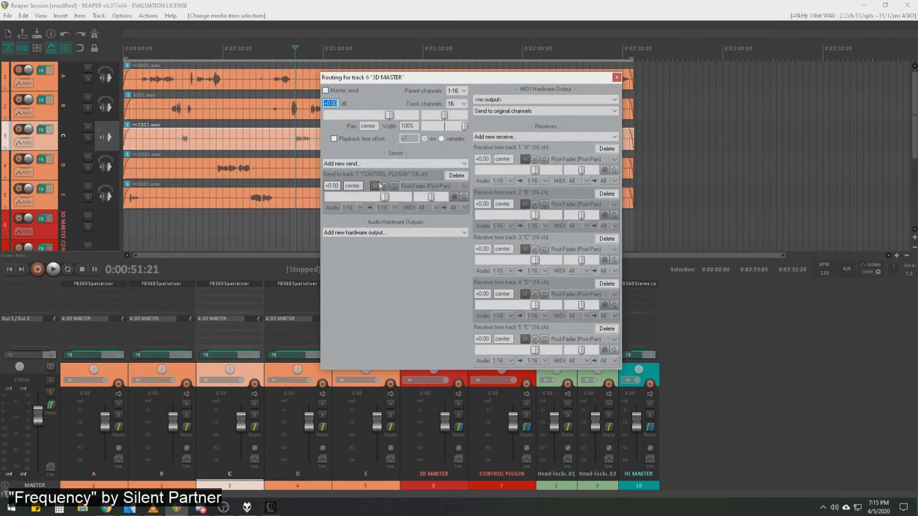
pyautogui.click(617, 77)
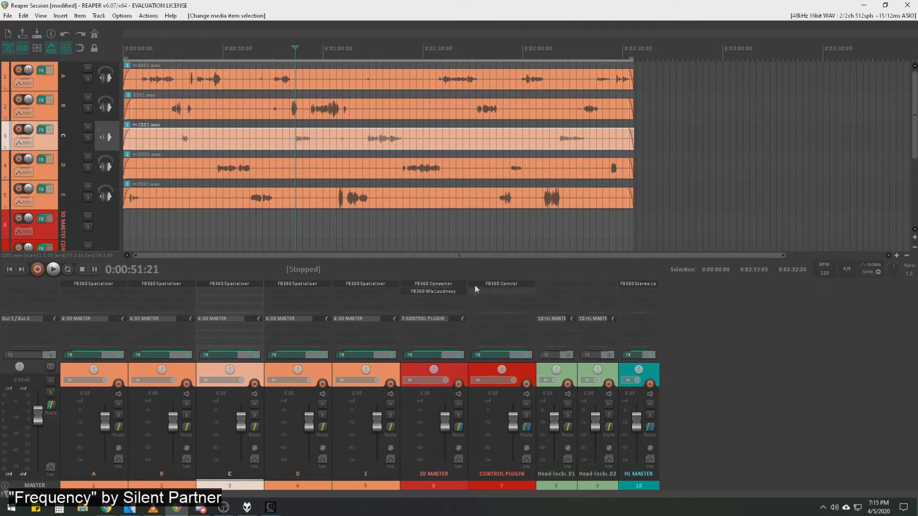
# Open the CONTROL PLUGIN track's FB360 Control window, review its room, focus, video and settings sections, and move it off the screen.
pyautogui.click(517, 285)
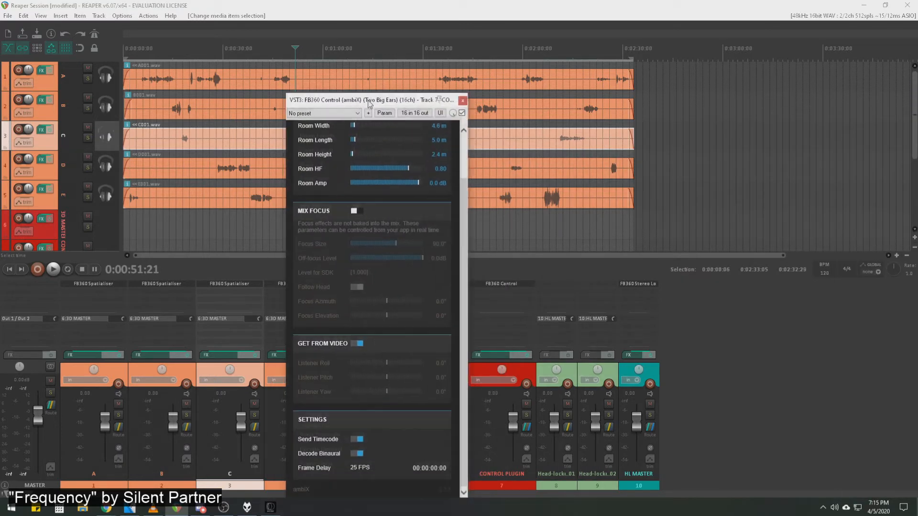
pyautogui.scroll(2, 486, 187)
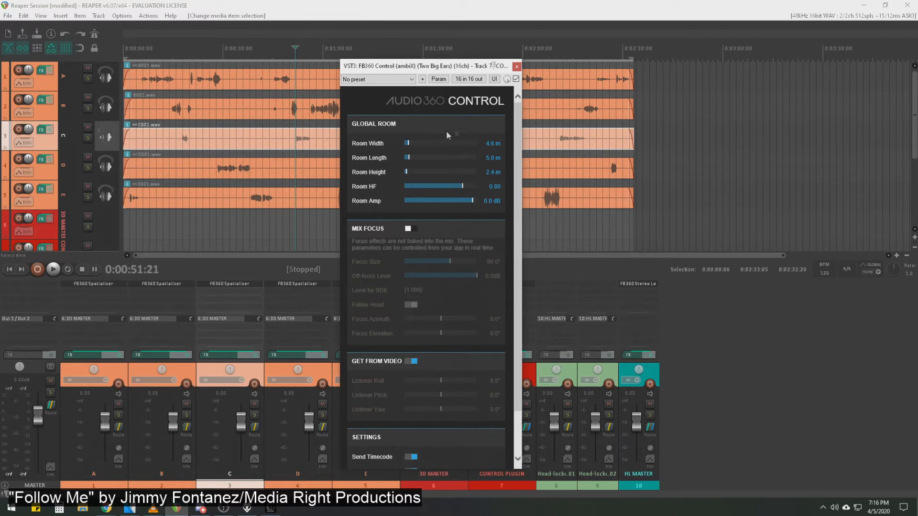
pyautogui.scroll(-1, 478, 144)
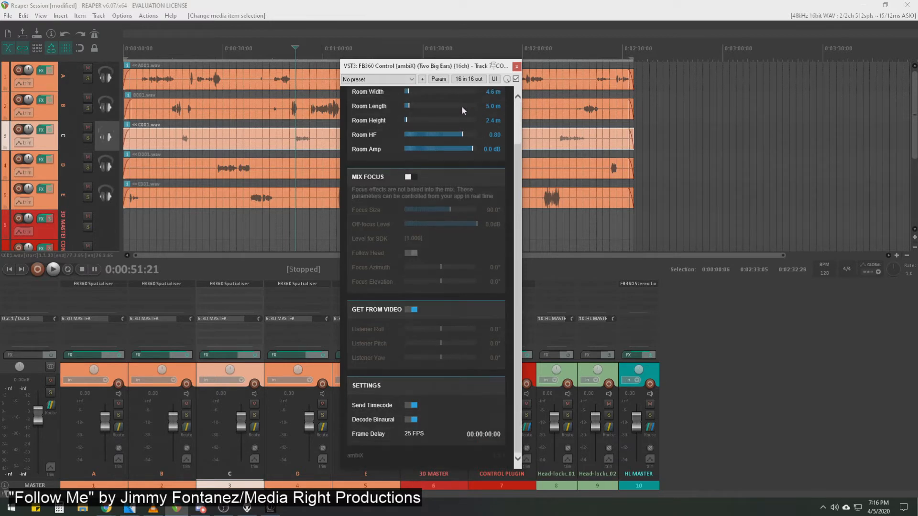
pyautogui.moveTo(454, 60); pyautogui.dragTo(453, 30)
pyautogui.moveTo(520, 187)
pyautogui.mouseDown()
pyautogui.moveTo(520, 174)
pyautogui.moveTo(521, 194)
pyautogui.moveTo(521, 183)
pyautogui.mouseUp()
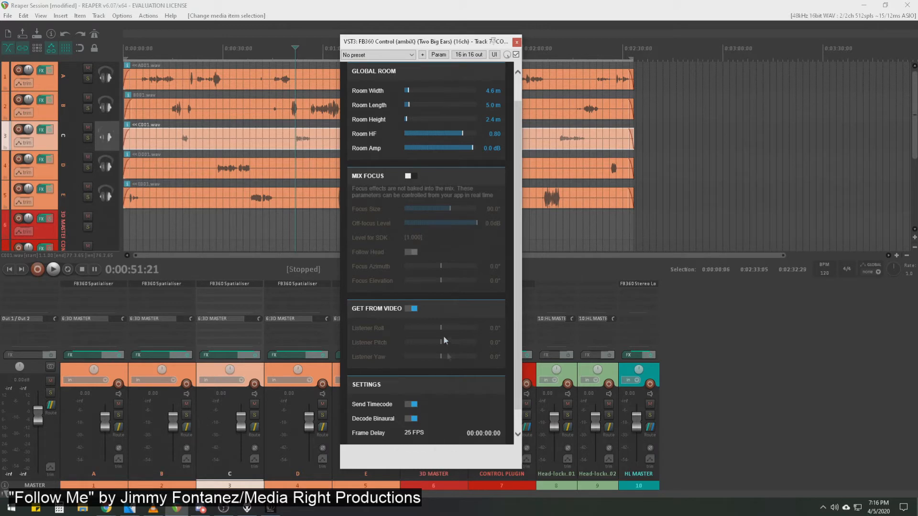
pyautogui.moveTo(422, 44); pyautogui.dragTo(917, 96)
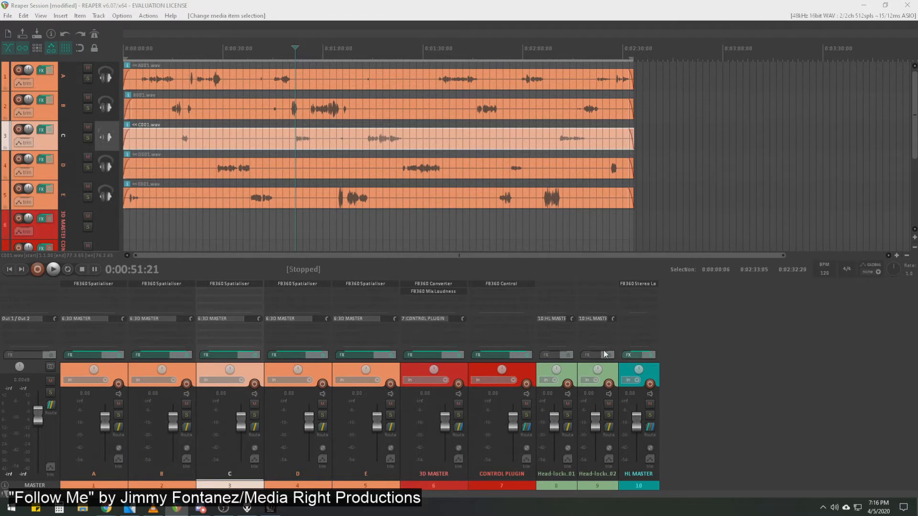
# Nudge track A's source on the Spatialiser's 360 preview to azimuth -31.9° and elevation -17.2°, and check the positioning of track C's source.
pyautogui.click(180, 76)
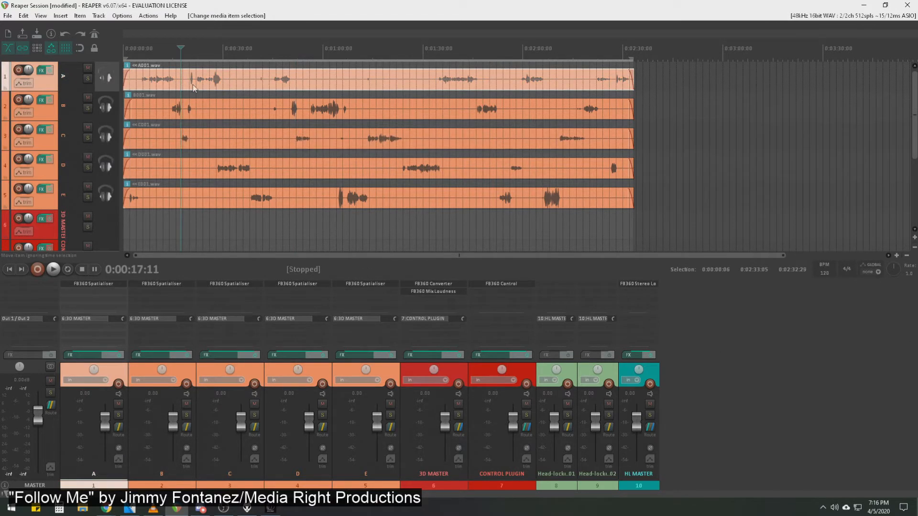
pyautogui.click(239, 112)
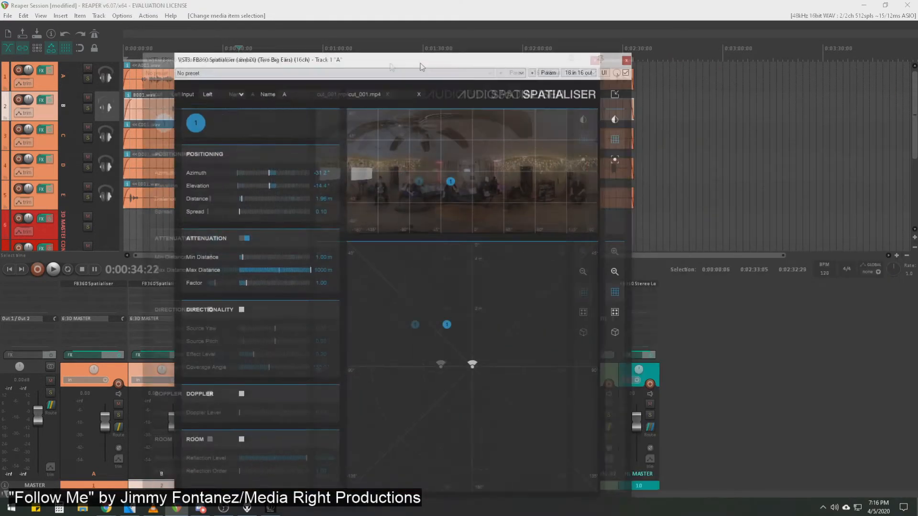
pyautogui.moveTo(420, 60); pyautogui.dragTo(326, 36)
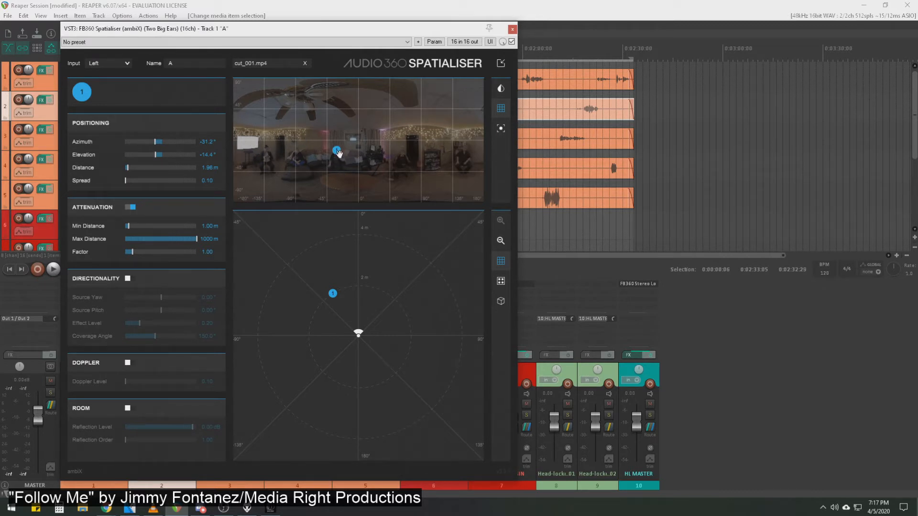
pyautogui.moveTo(337, 152)
pyautogui.mouseDown()
pyautogui.moveTo(403, 124)
pyautogui.moveTo(450, 132)
pyautogui.moveTo(388, 176)
pyautogui.moveTo(336, 134)
pyautogui.moveTo(285, 155)
pyautogui.moveTo(403, 184)
pyautogui.moveTo(350, 124)
pyautogui.moveTo(315, 165)
pyautogui.moveTo(336, 153)
pyautogui.mouseUp()
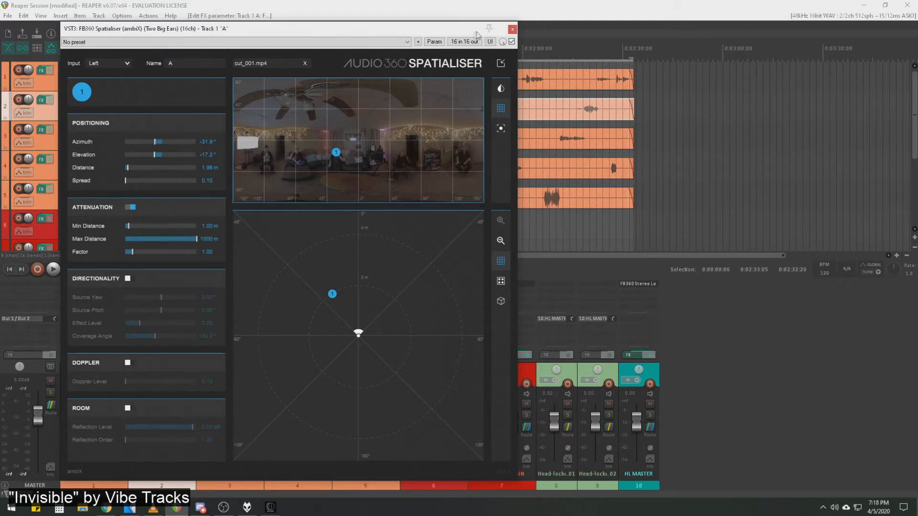
pyautogui.click(512, 30)
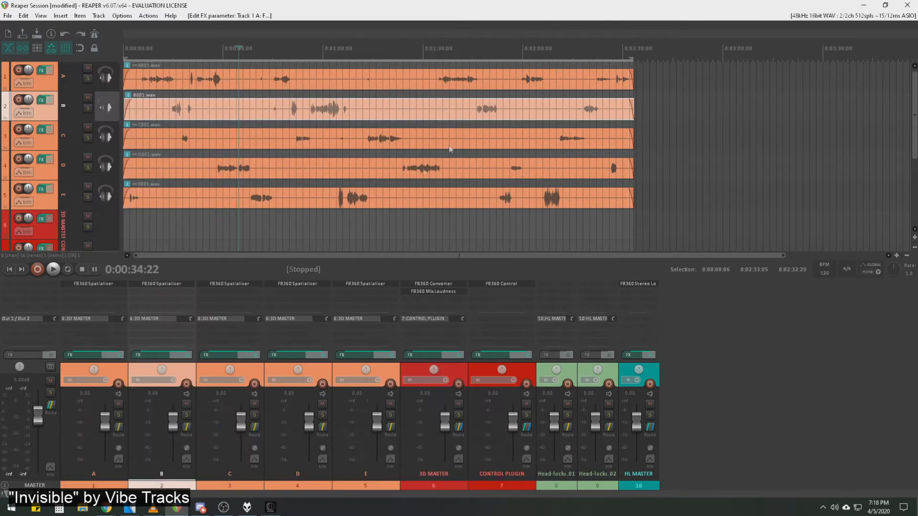
pyautogui.click(229, 286)
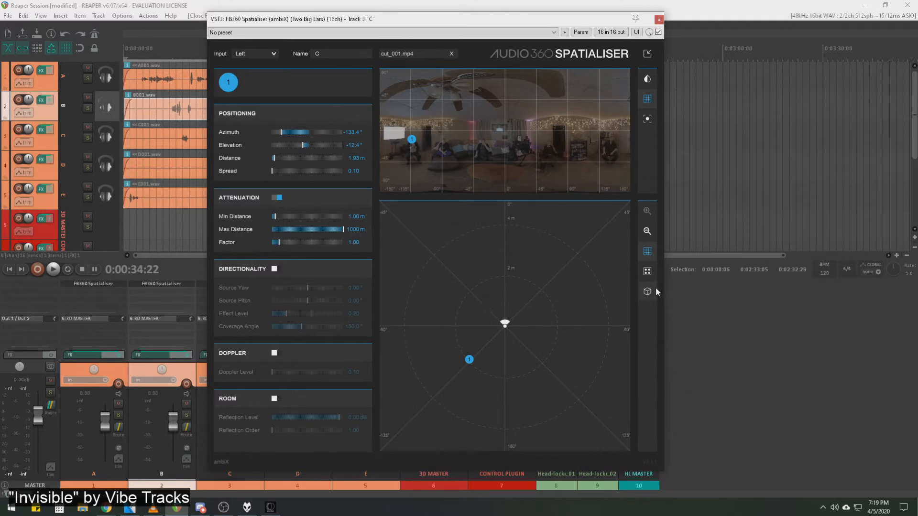
pyautogui.click(659, 20)
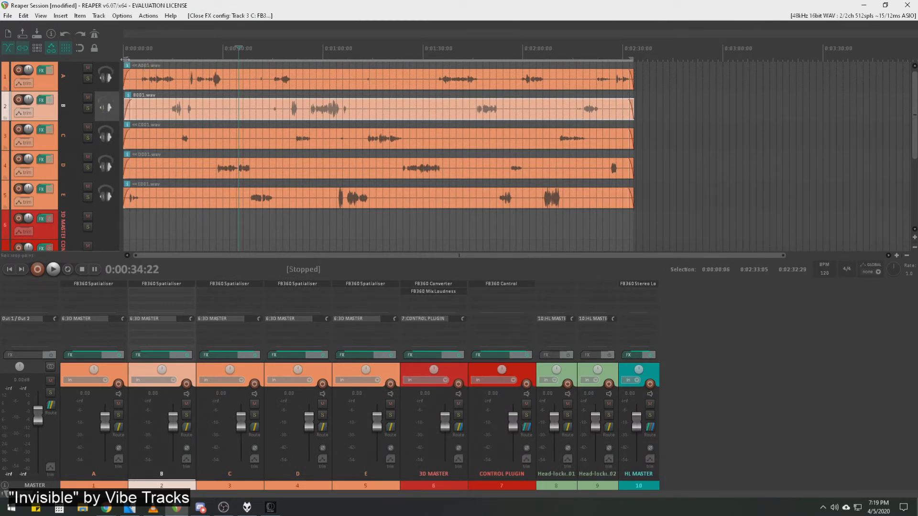
# Extend the time selection back to 0:00:00:00 and select the CONTROL PLUGIN track.
pyautogui.moveTo(136, 61); pyautogui.dragTo(125, 62)
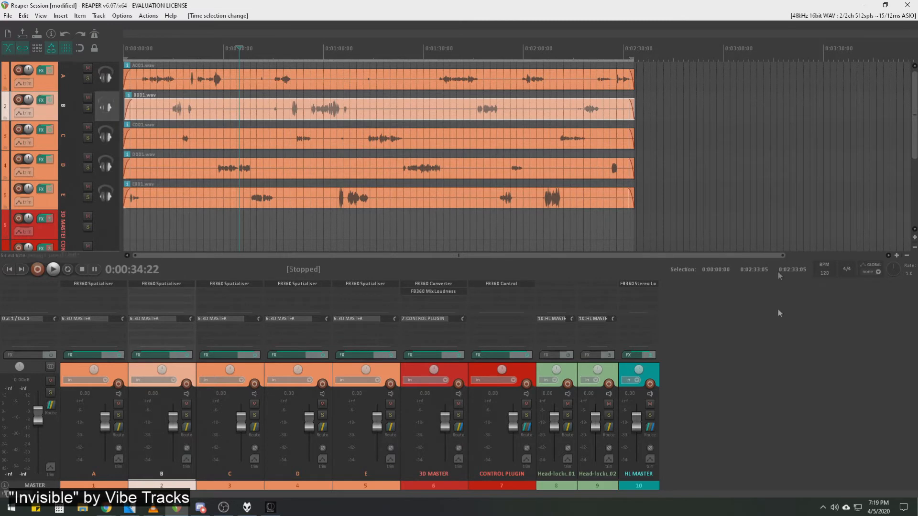
pyautogui.click(528, 487)
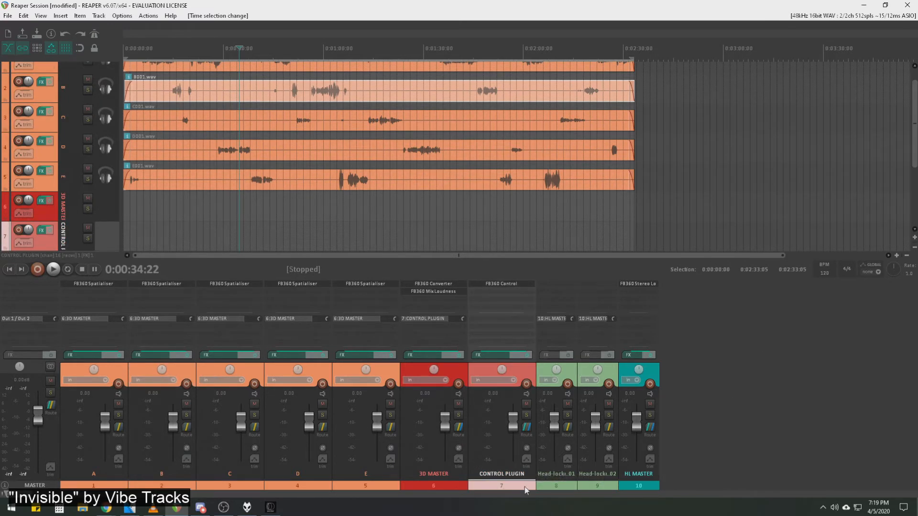
# Turn off Decode Binaural in the FB360 Control plug-in, review its other settings, and move its window off the screen.
pyautogui.moveTo(917, 71); pyautogui.dragTo(489, 27)
pyautogui.scroll(-3, 507, 297)
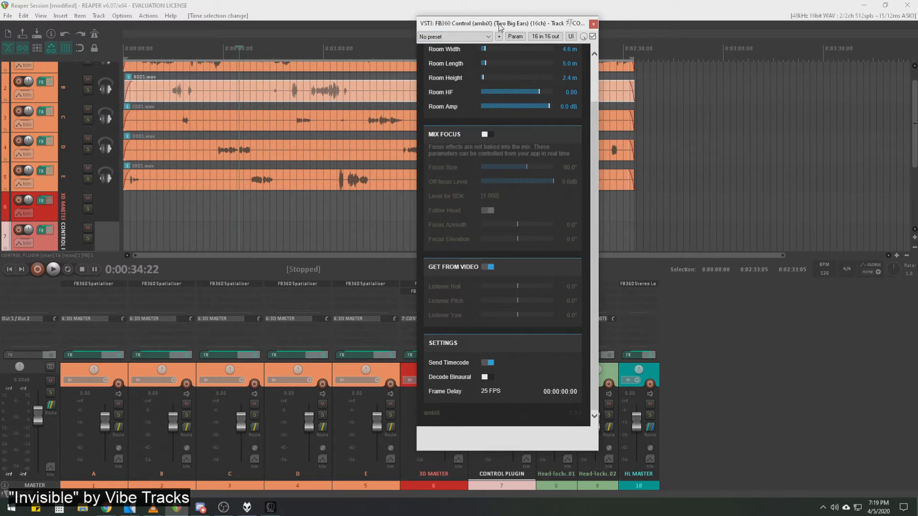
pyautogui.moveTo(500, 26); pyautogui.dragTo(534, 46)
pyautogui.scroll(2, 523, 411)
pyautogui.scroll(-2, 524, 412)
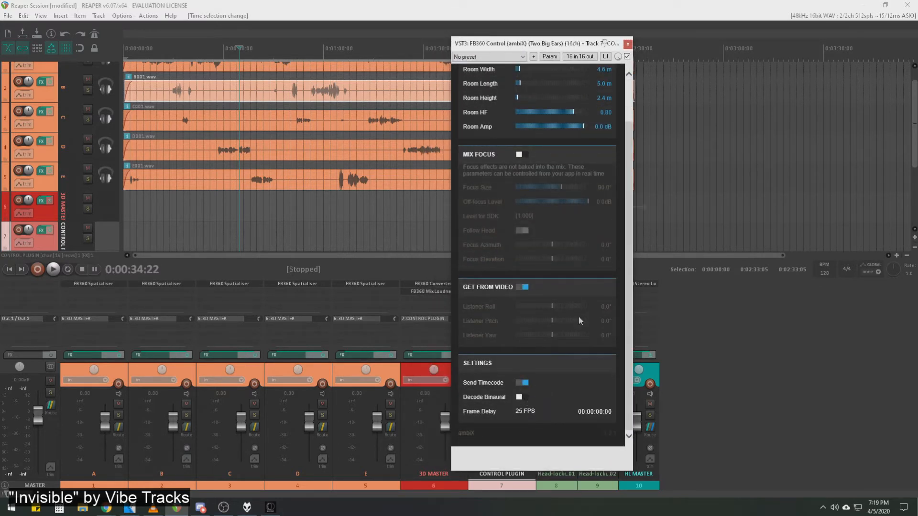
pyautogui.moveTo(546, 44); pyautogui.dragTo(917, 90)
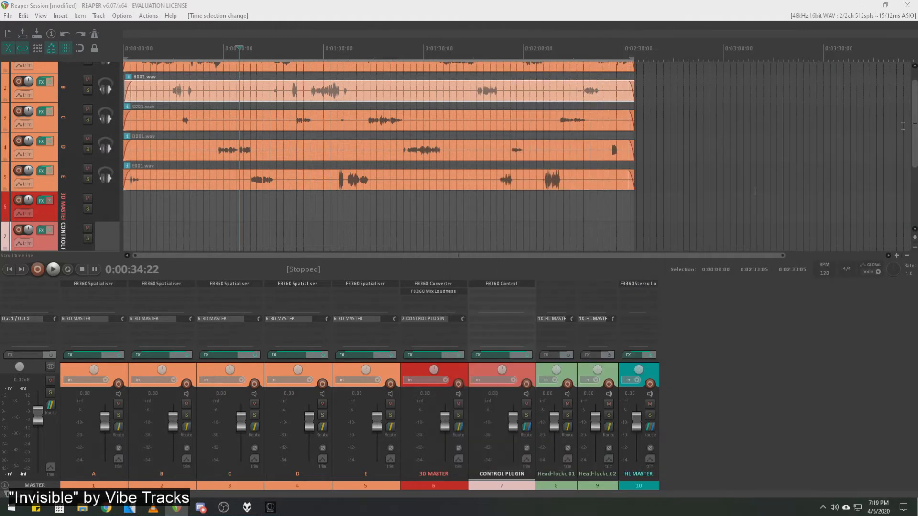
# Review the Render to File options with Stems (selected tracks) as source and Selected regions as bounds, and close without rendering.
pyautogui.scroll(3, 191, 117)
pyautogui.scroll(-3, 206, 143)
pyautogui.click(8, 16)
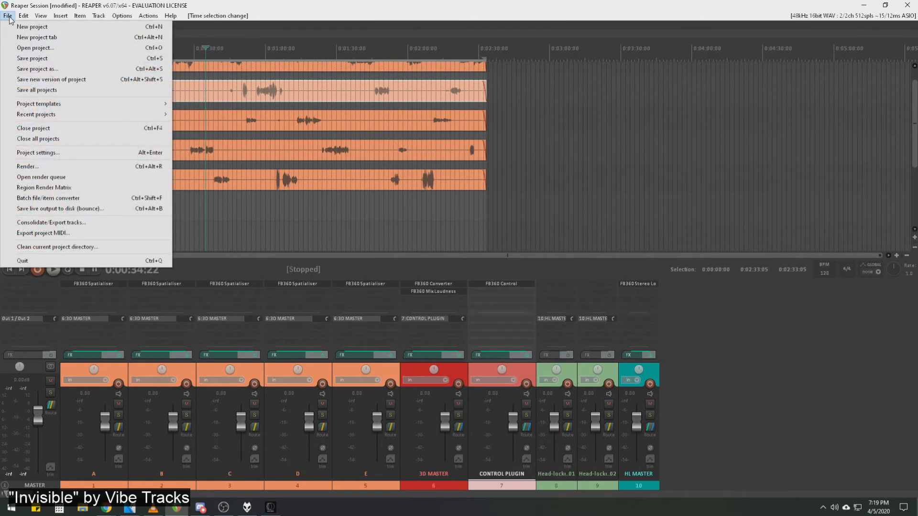
pyautogui.click(61, 166)
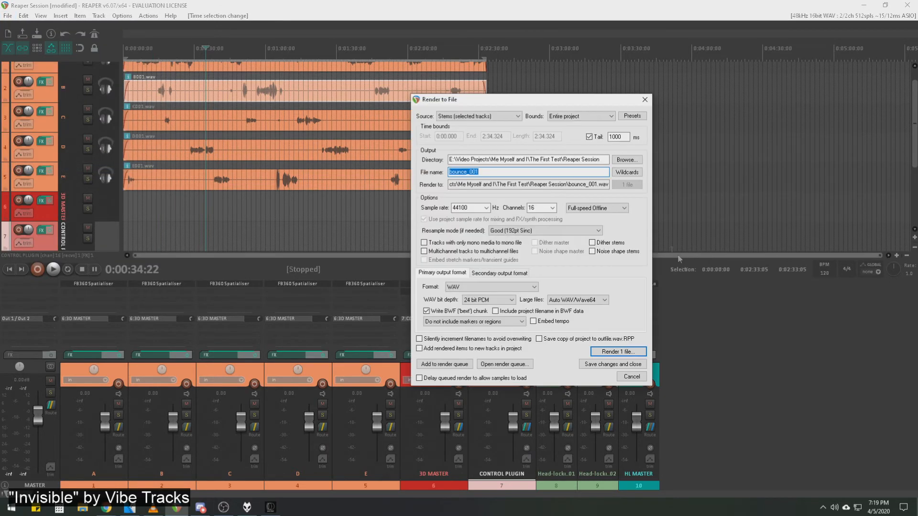
pyautogui.click(516, 116)
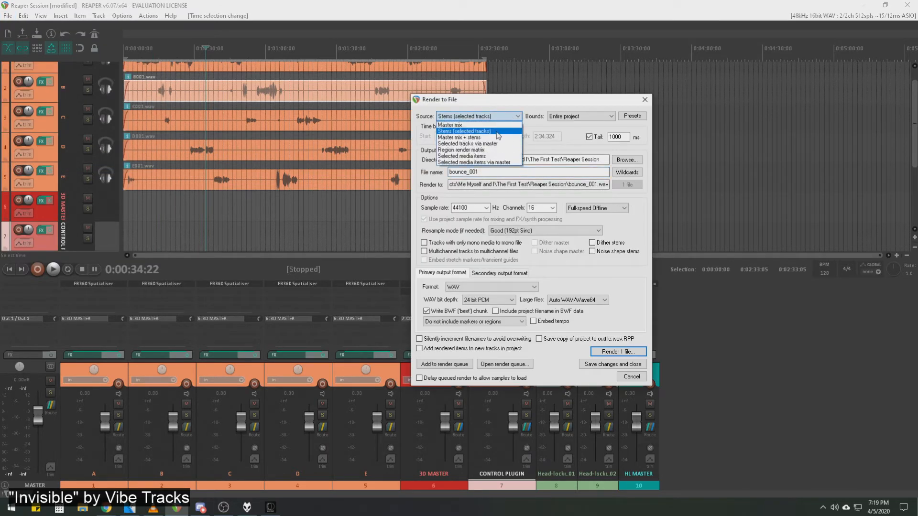
pyautogui.click(497, 132)
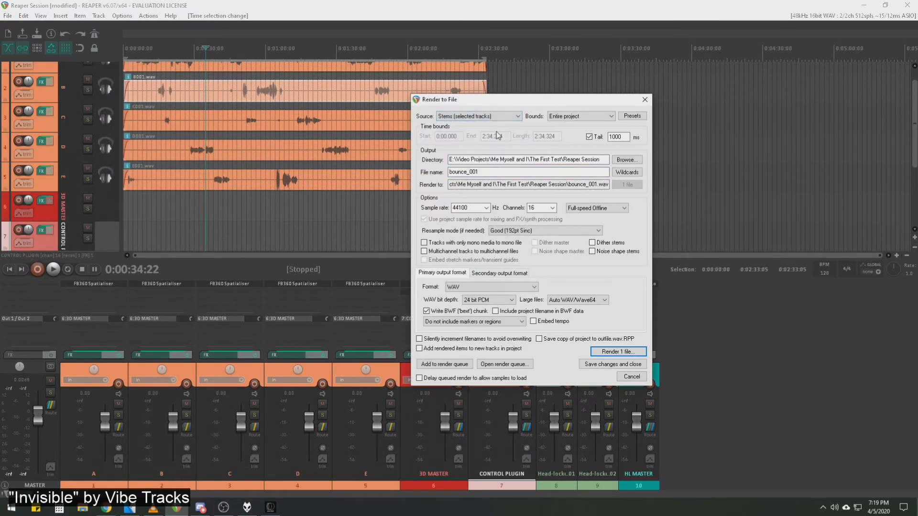
pyautogui.click(612, 117)
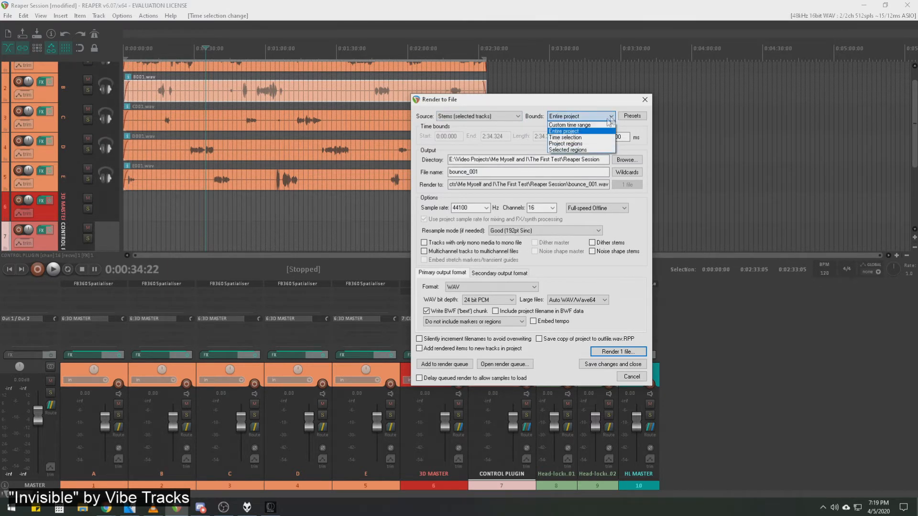
pyautogui.click(595, 150)
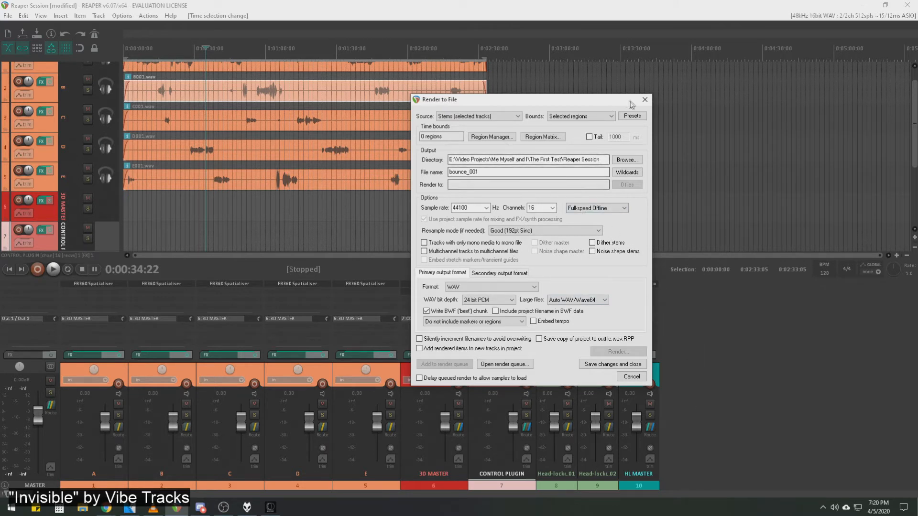
pyautogui.click(645, 100)
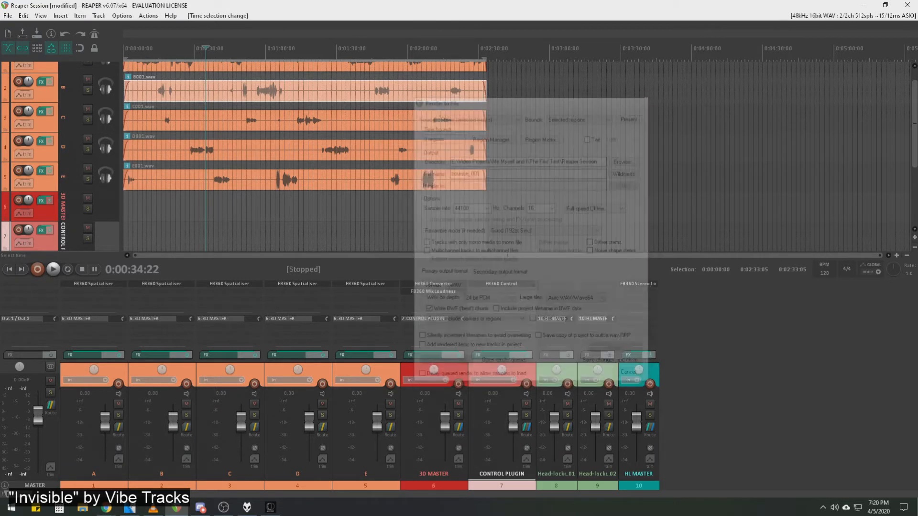
# Switch to FB360 Encoder, review its output formats plus the spatial audio, head-locked stereo and video settings, and close it without encoding.
pyautogui.hotkey('alt', 'Tab')
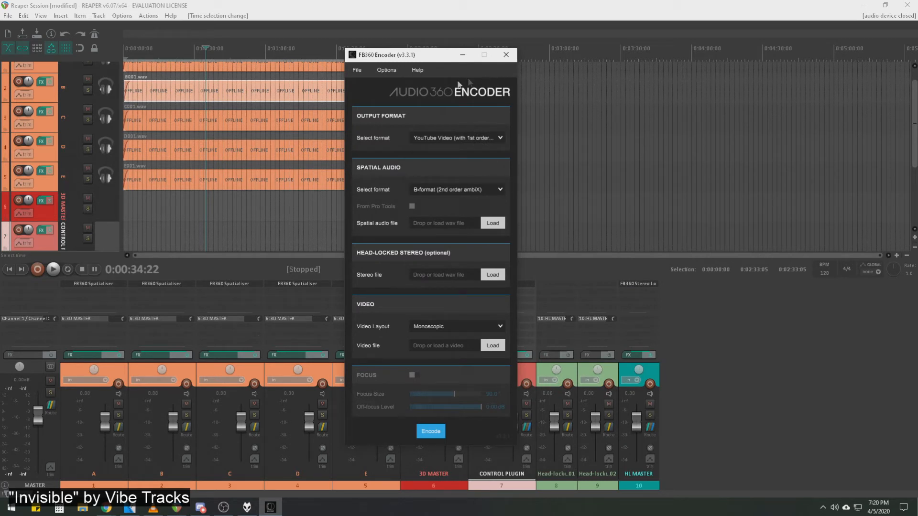
pyautogui.click(471, 139)
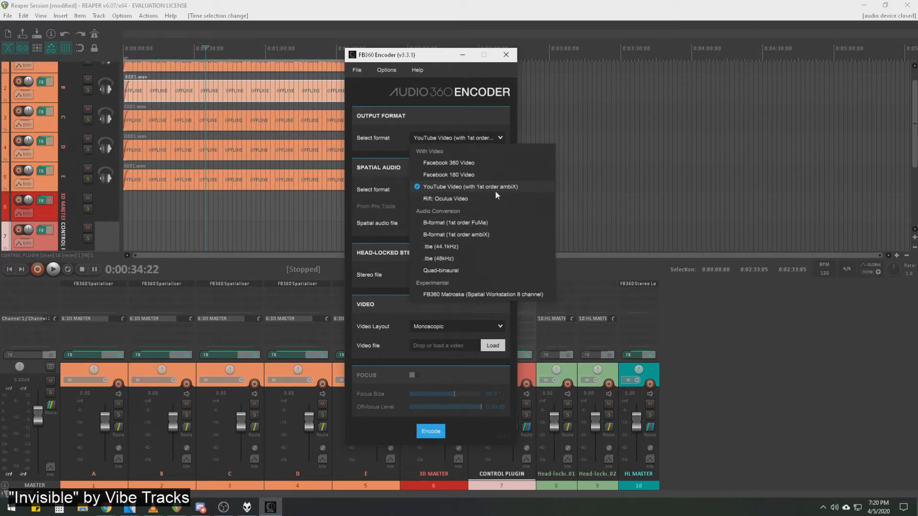
pyautogui.click(397, 170)
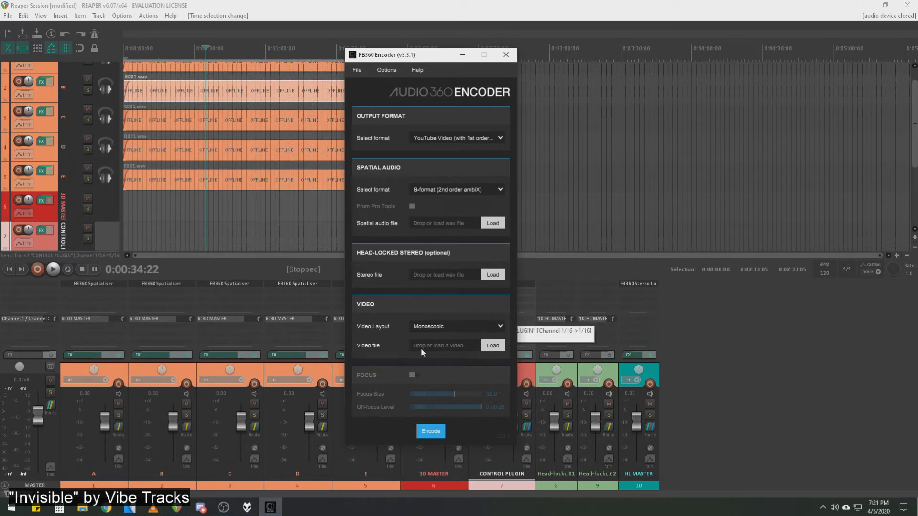
pyautogui.click(506, 54)
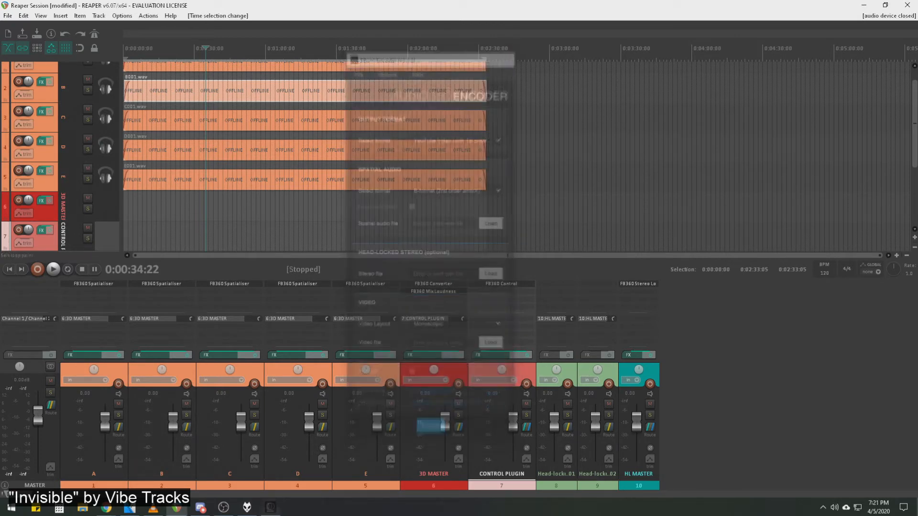
# Switch to VLC media player and inspect the paused 360 video final_001.mp4 in an enlarged window, then restore the window size.
pyautogui.hotkey('alt', 'Tab')
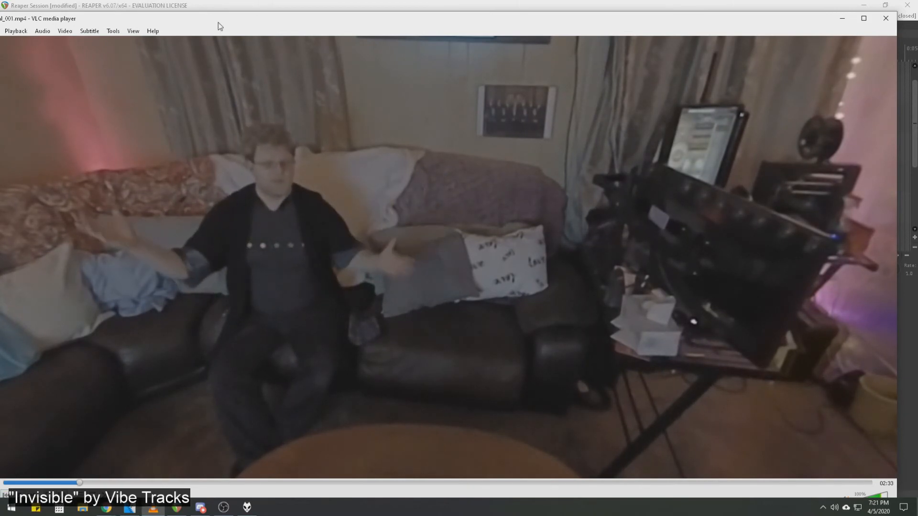
pyautogui.moveTo(218, 22); pyautogui.dragTo(267, 20)
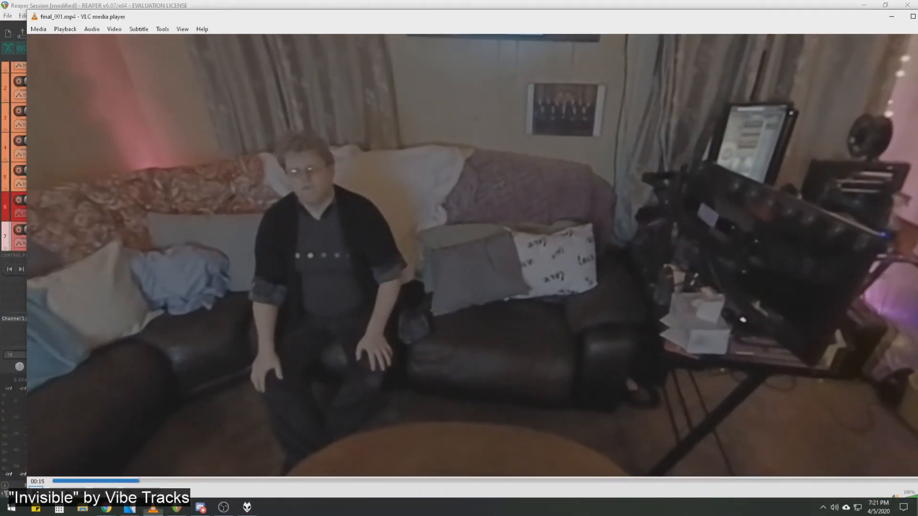
pyautogui.moveTo(27, 246); pyautogui.dragTo(262, 246)
pyautogui.moveTo(617, 15); pyautogui.dragTo(469, 1)
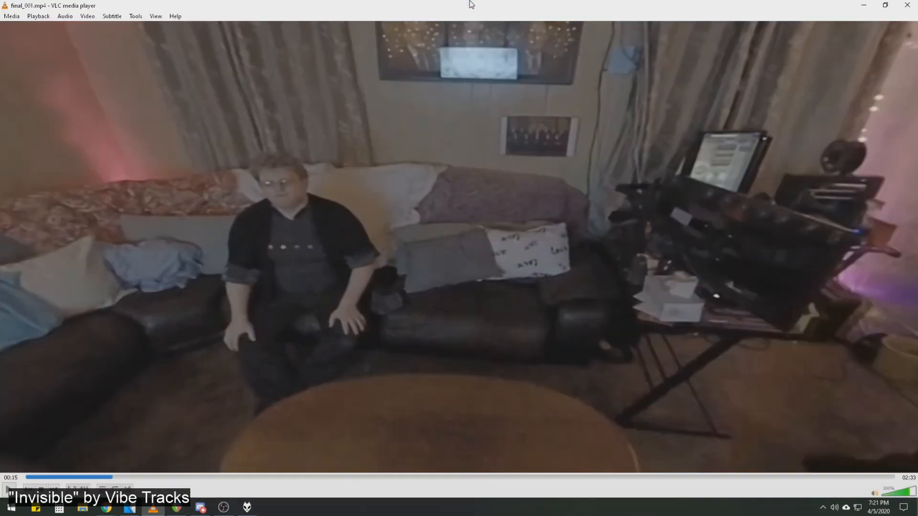
pyautogui.doubleClick(453, 7)
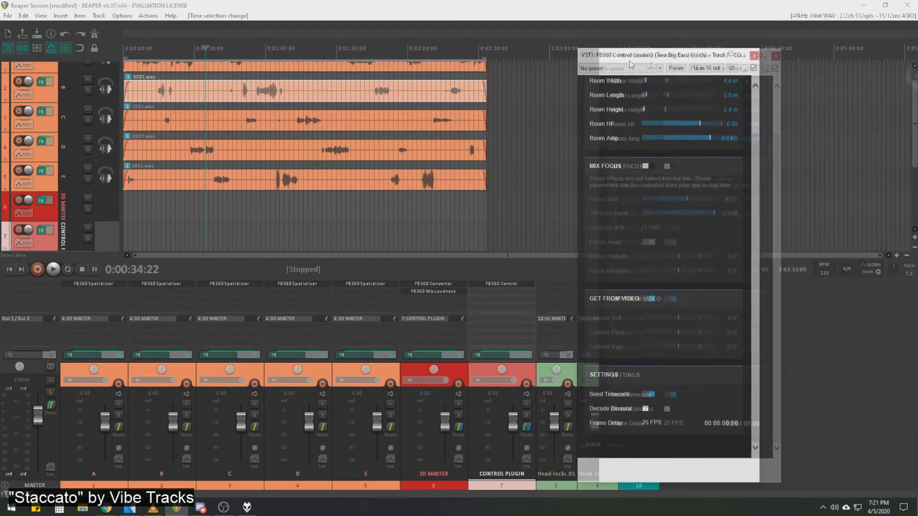
# Bring REAPER's FB360 Control plug-in window back into view, review its room and focus settings, and close it.
pyautogui.moveTo(627, 60); pyautogui.dragTo(549, 59)
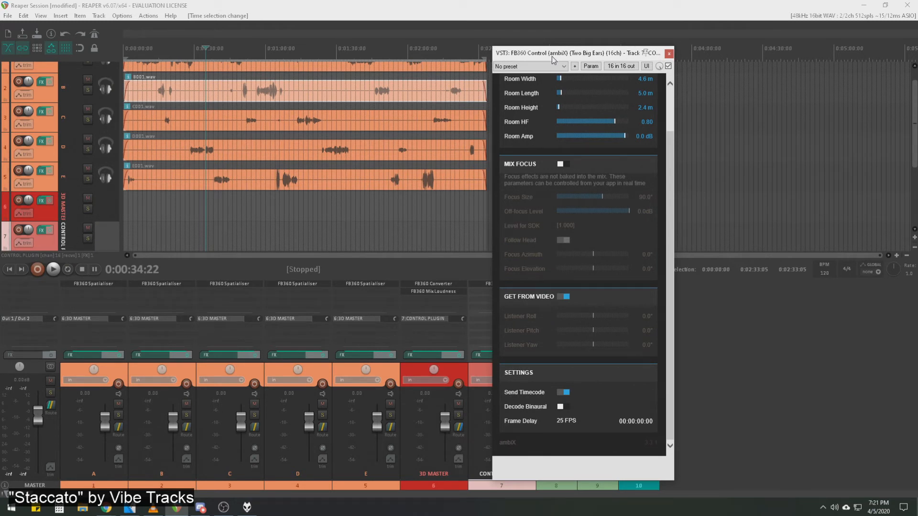
pyautogui.scroll(2, 602, 154)
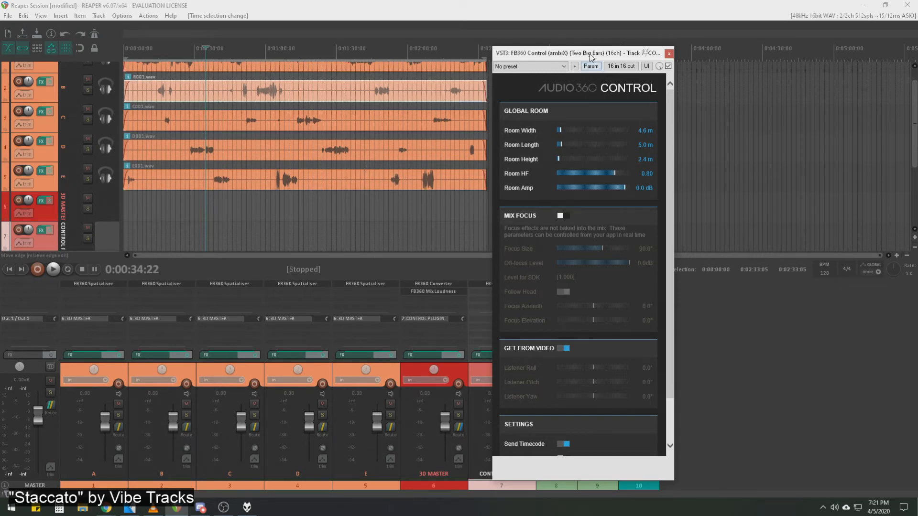
pyautogui.click(669, 53)
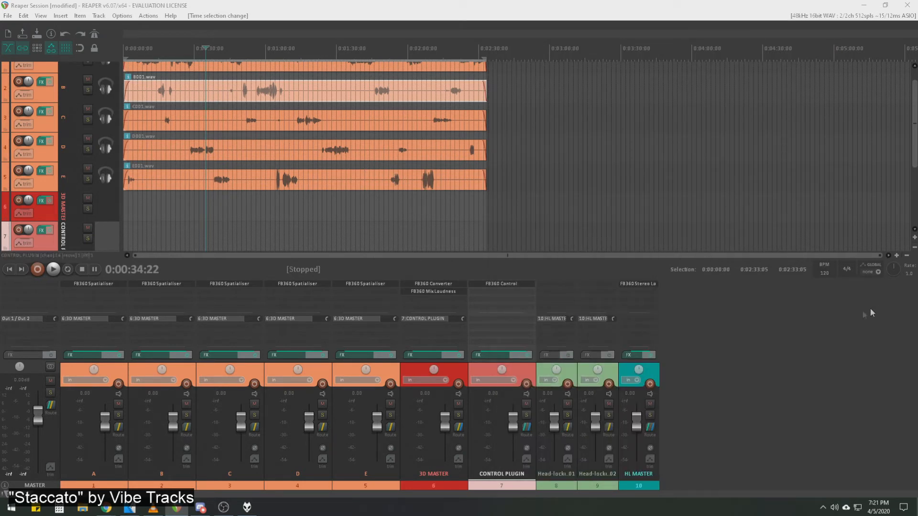
# Look around final_001.mp4 in VLC from the couch to the character in the top hat, and return to the VEGAS Pro project.
pyautogui.click(147, 508)
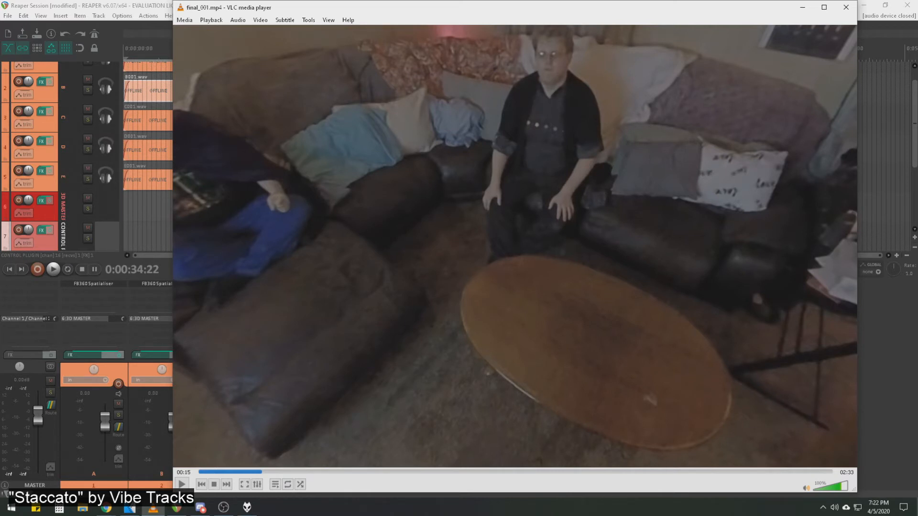
pyautogui.moveTo(385, 139); pyautogui.dragTo(578, 213)
pyautogui.moveTo(479, 210); pyautogui.dragTo(551, 203)
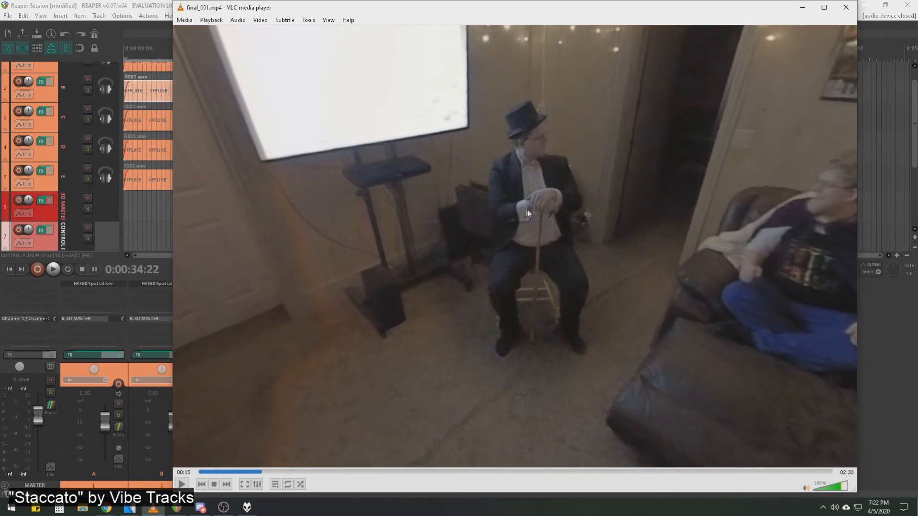
pyautogui.click(129, 508)
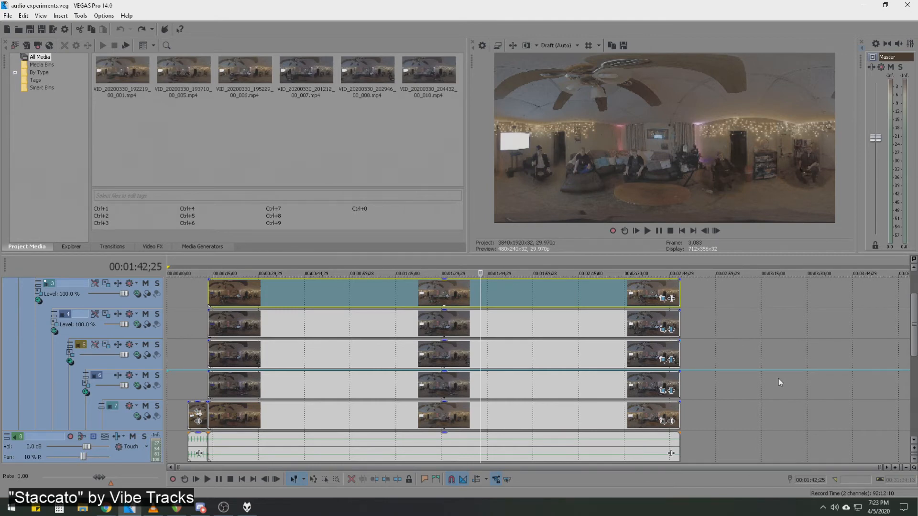
# Compare the 360 Character Test script's opening dialogue in WriterDuet with the top-hat and couch characters in final_001.mp4.
pyautogui.moveTo(617, 515); pyautogui.dragTo(487, 1)
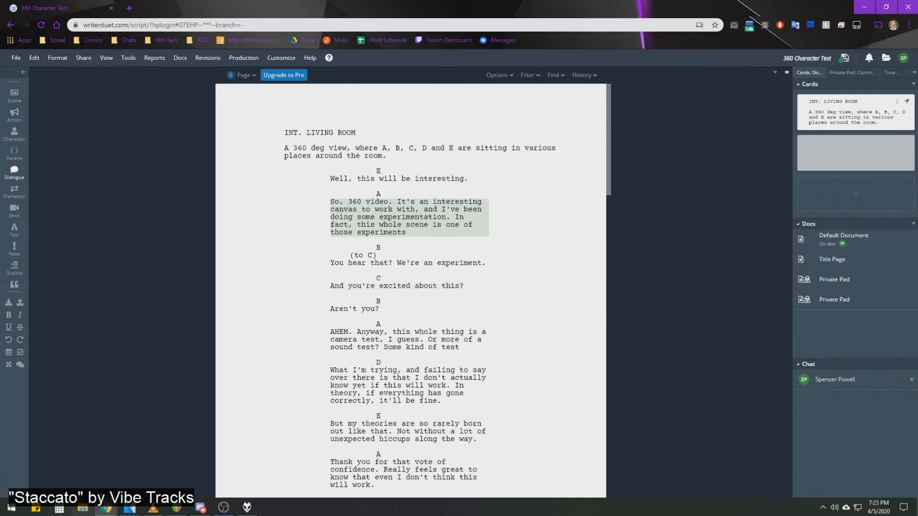
pyautogui.click(153, 508)
pyautogui.moveTo(458, 309); pyautogui.dragTo(504, 141)
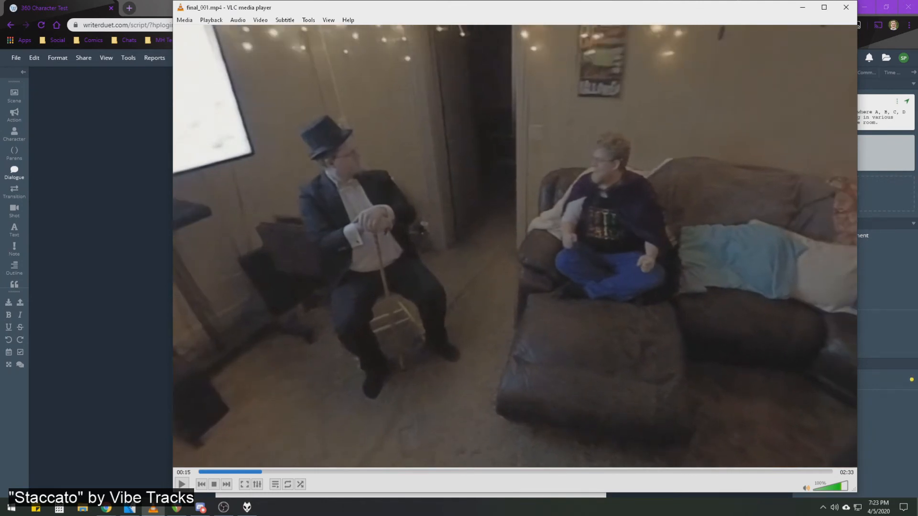
pyautogui.click(141, 247)
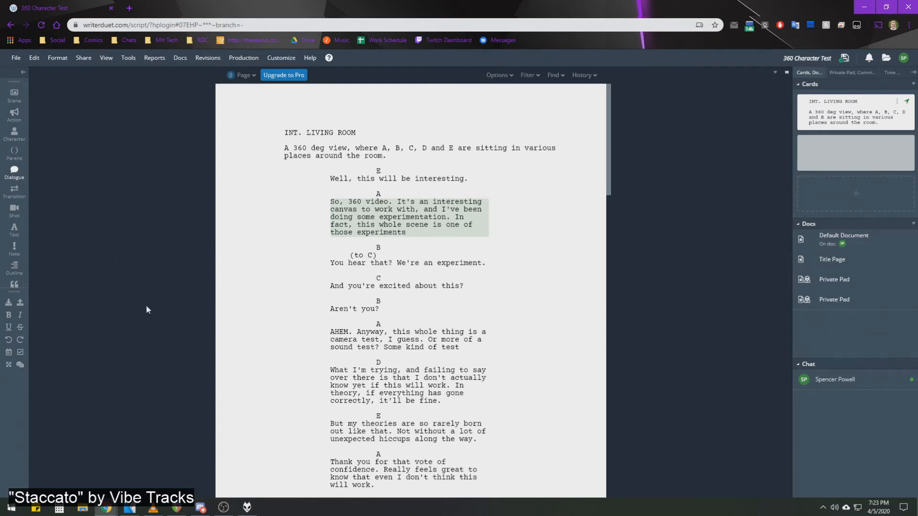
pyautogui.moveTo(610, 160); pyautogui.dragTo(611, 181)
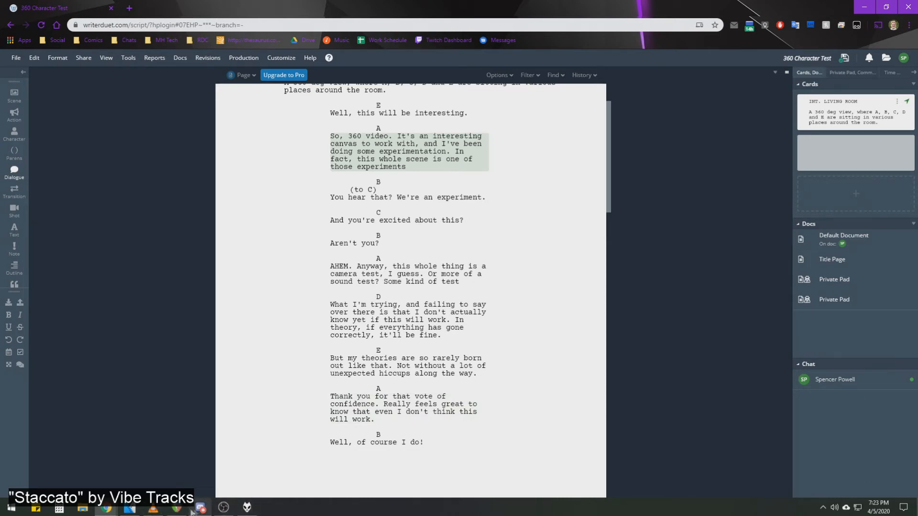
# Switch to REAPER and open track E's FB360 Spatialiser to examine its source positioning.
pyautogui.click(176, 508)
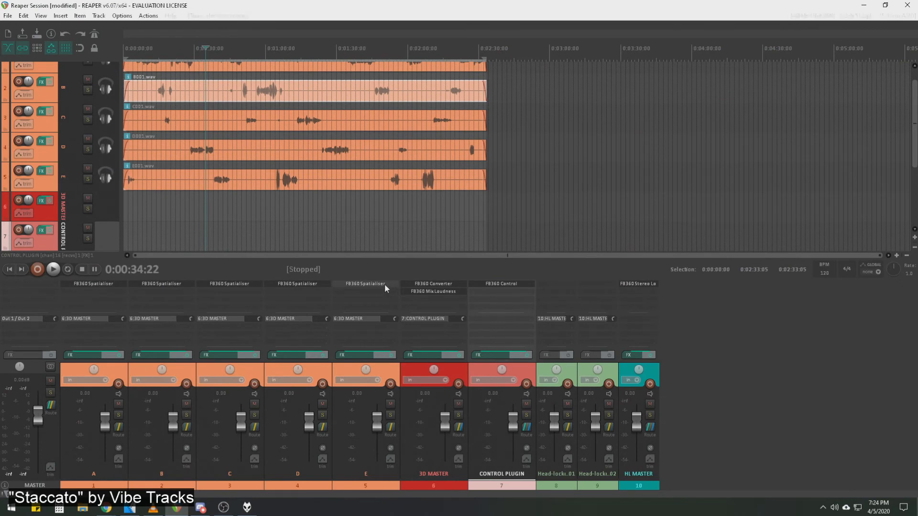
pyautogui.click(385, 284)
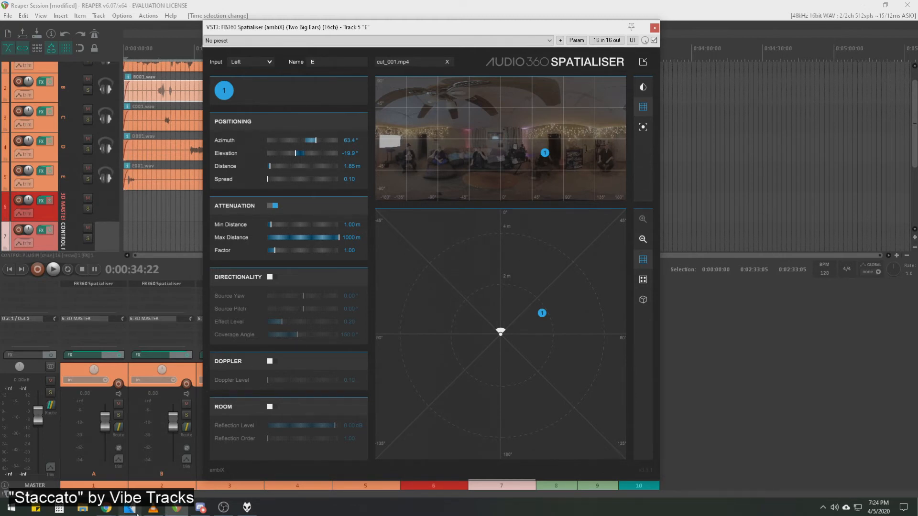
# Switch to VEGAS Pro and look through its scripting tools without running any.
pyautogui.click(129, 508)
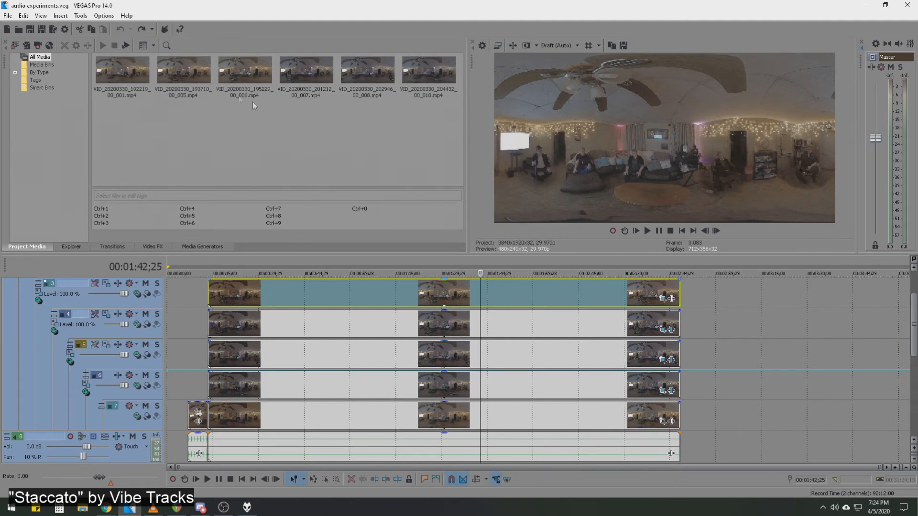
pyautogui.click(80, 16)
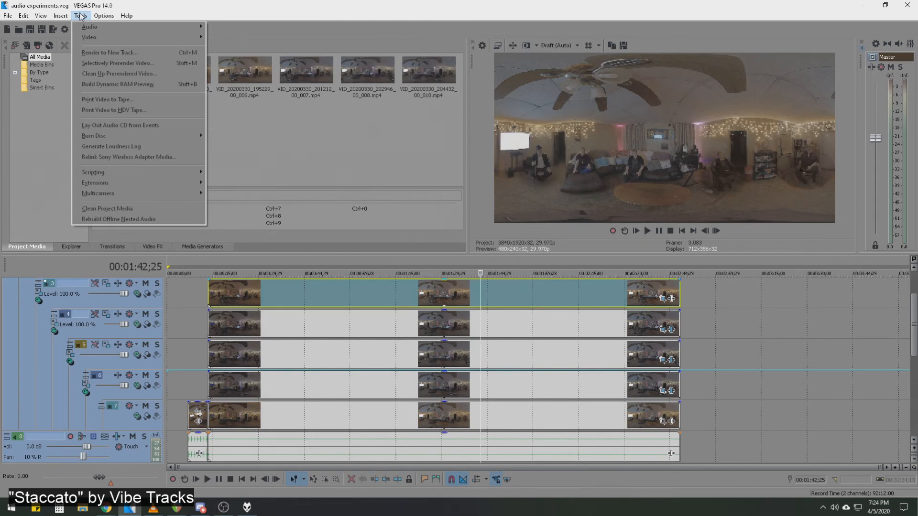
pyautogui.moveTo(75, 26)
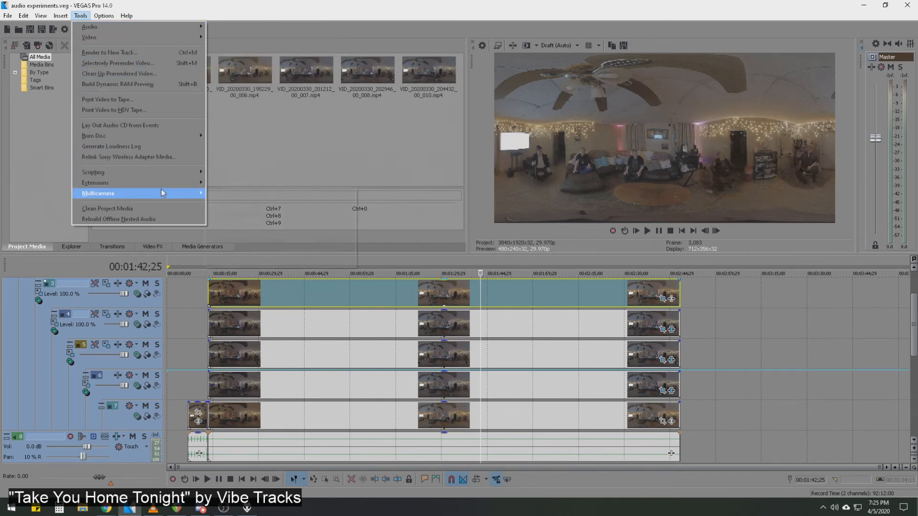
pyautogui.moveTo(175, 169)
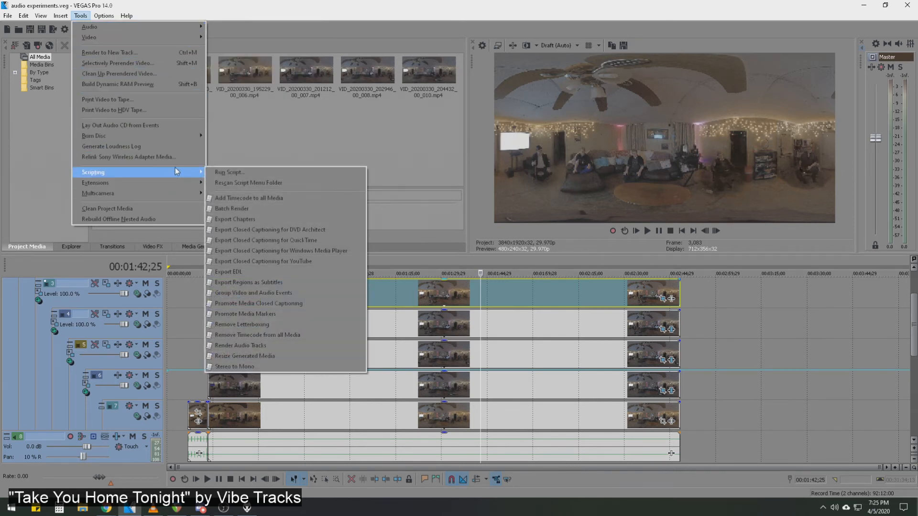
pyautogui.click(382, 10)
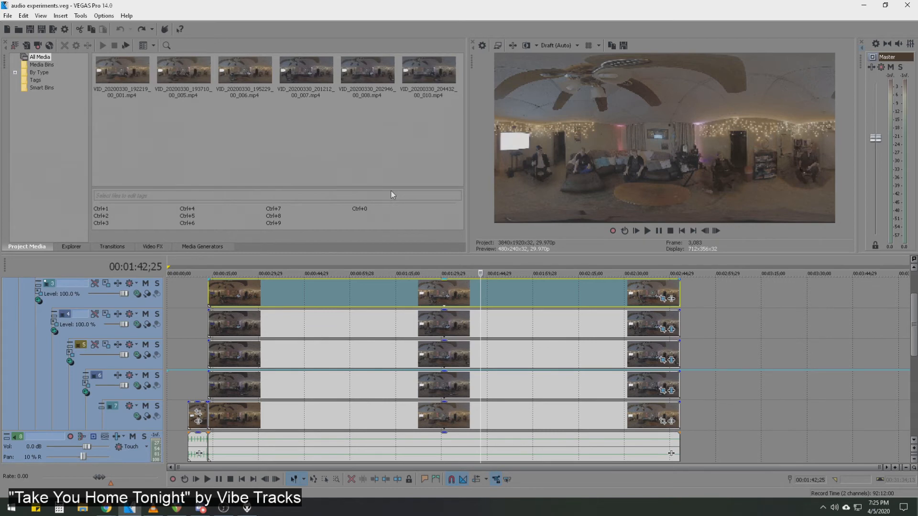
# Switch to VLC and look around the paused 360 video, examining each character's position, eyeline and the areas between them.
pyautogui.click(152, 509)
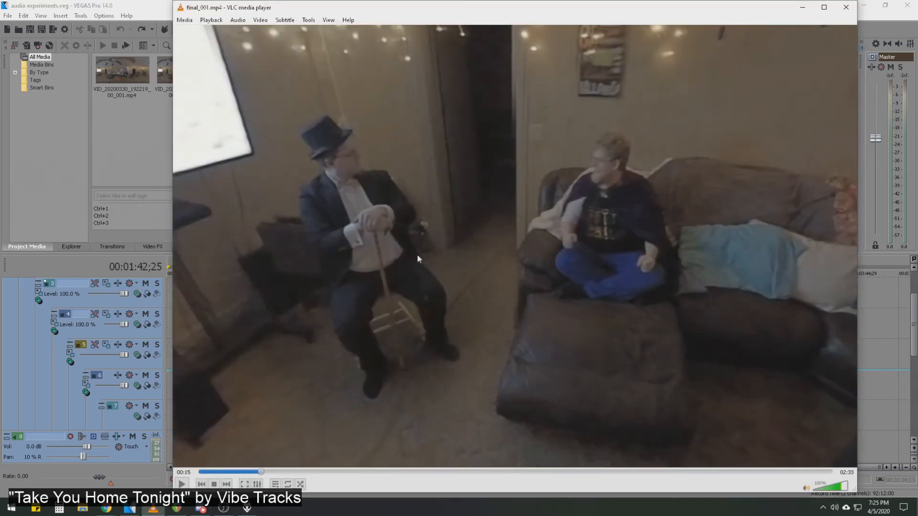
pyautogui.moveTo(354, 111); pyautogui.dragTo(509, 181)
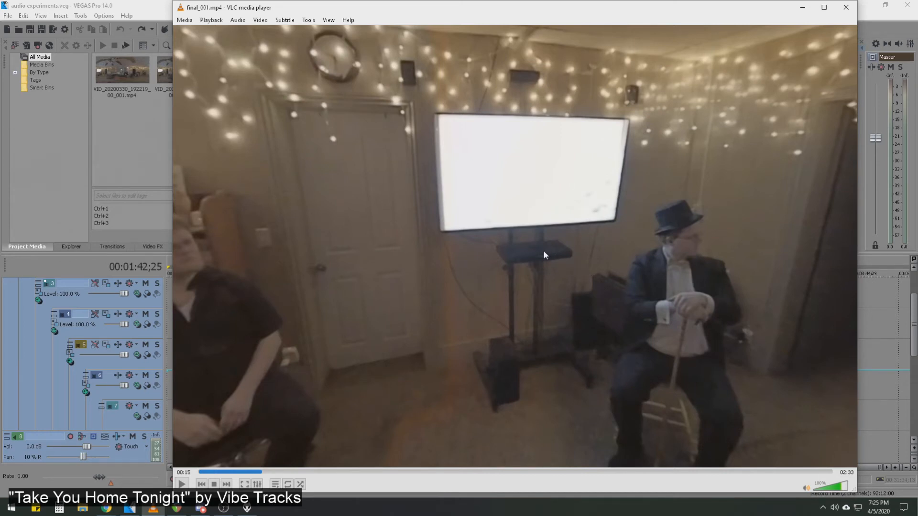
pyautogui.moveTo(633, 239); pyautogui.dragTo(523, 234)
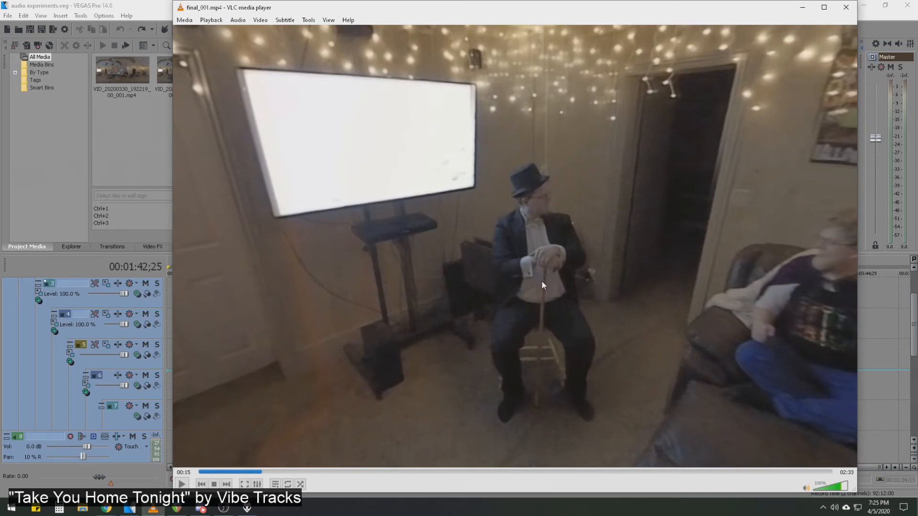
pyautogui.moveTo(679, 278); pyautogui.dragTo(483, 248)
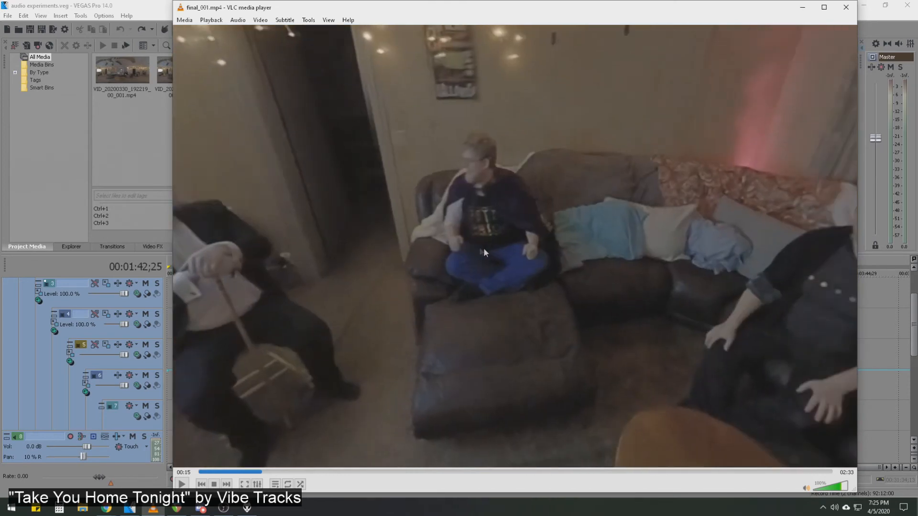
pyautogui.moveTo(601, 216); pyautogui.dragTo(298, 273)
pyautogui.moveTo(622, 270); pyautogui.dragTo(564, 225)
pyautogui.moveTo(406, 232); pyautogui.dragTo(463, 240)
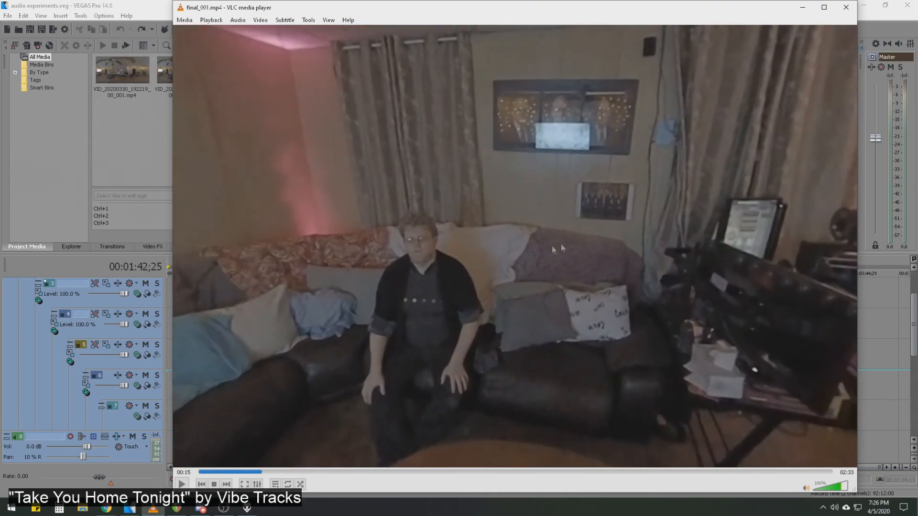
pyautogui.moveTo(406, 222); pyautogui.dragTo(535, 239)
pyautogui.moveTo(445, 223); pyautogui.dragTo(352, 222)
pyautogui.moveTo(565, 233); pyautogui.dragTo(299, 198)
pyautogui.moveTo(587, 211); pyautogui.dragTo(382, 206)
pyautogui.moveTo(670, 230); pyautogui.dragTo(420, 230)
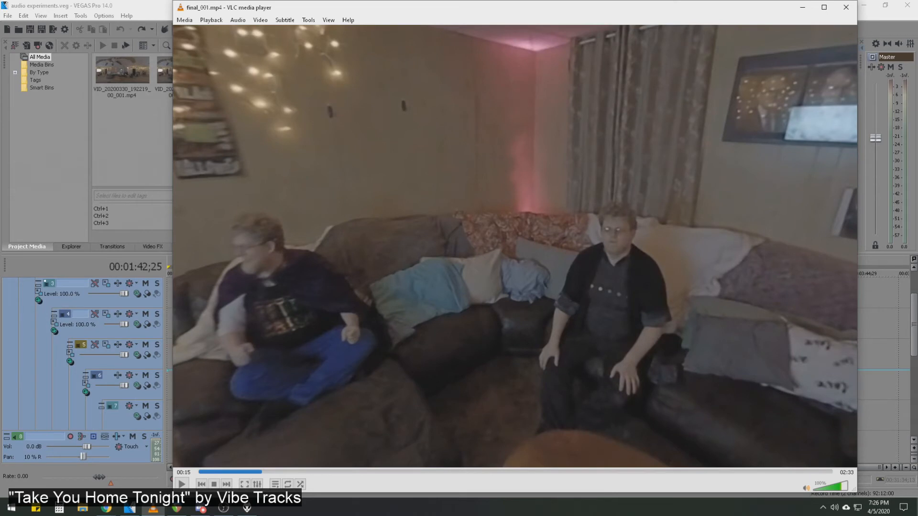
pyautogui.moveTo(601, 177); pyautogui.dragTo(512, 188)
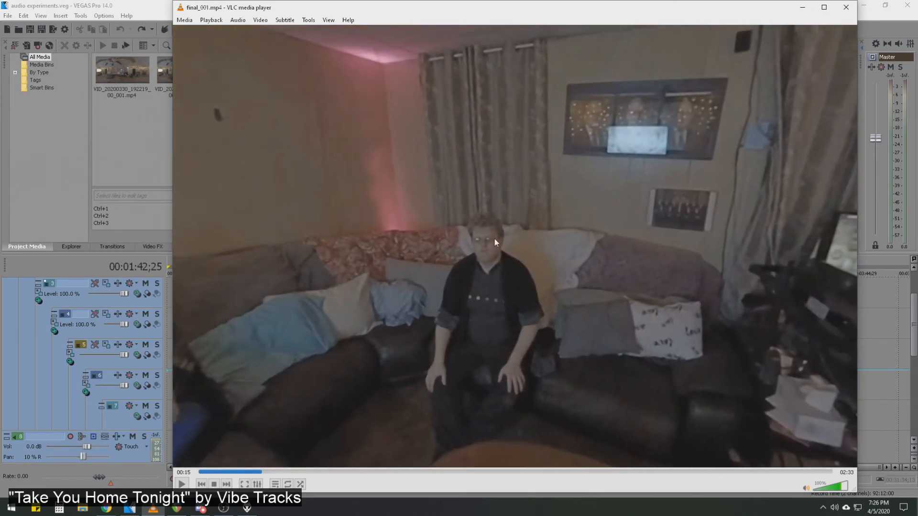
pyautogui.moveTo(461, 217); pyautogui.dragTo(573, 178)
pyautogui.moveTo(506, 168); pyautogui.dragTo(550, 205)
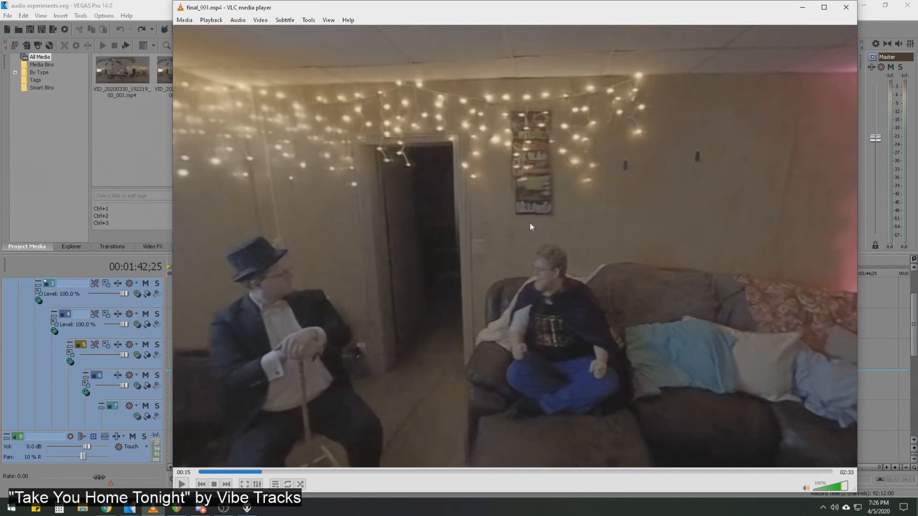
pyautogui.moveTo(463, 243); pyautogui.dragTo(448, 229)
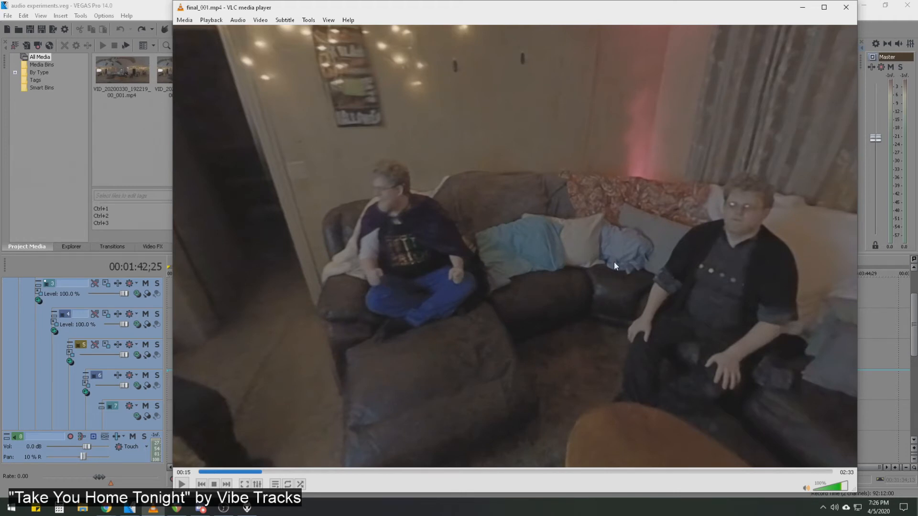
# Return to the VEGAS Pro project and select the main clip on video track 7 with the cursor at 00:01:04;21.
pyautogui.click(61, 213)
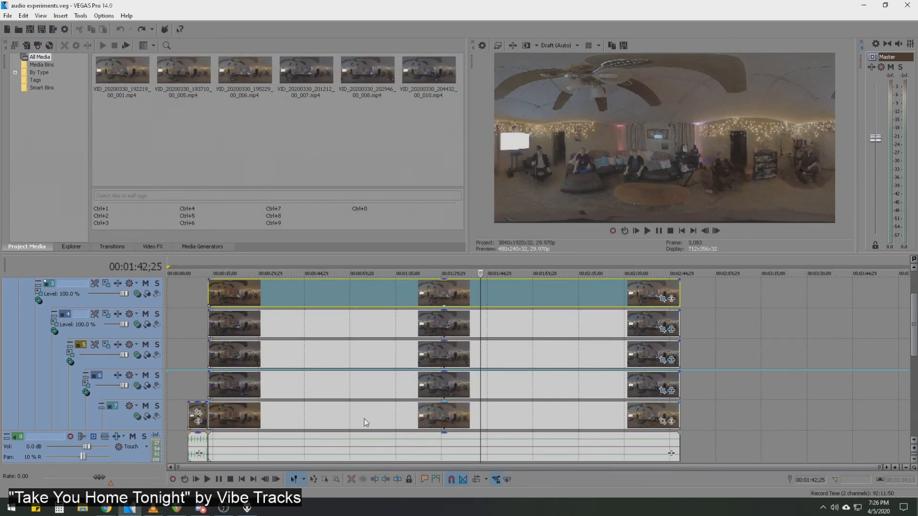
pyautogui.click(364, 418)
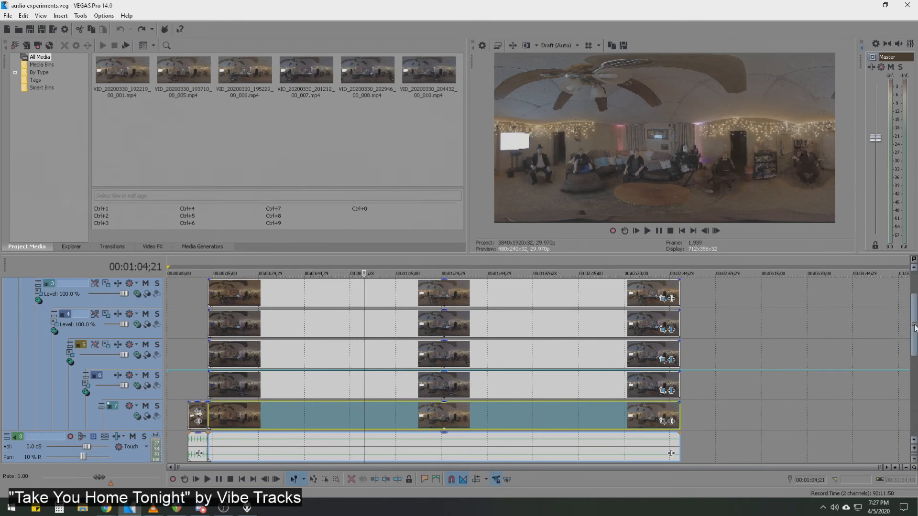
# Select the audio clip on track 10 and place the cursor at 00:00:37;01.
pyautogui.moveTo(913, 330); pyautogui.dragTo(893, 388)
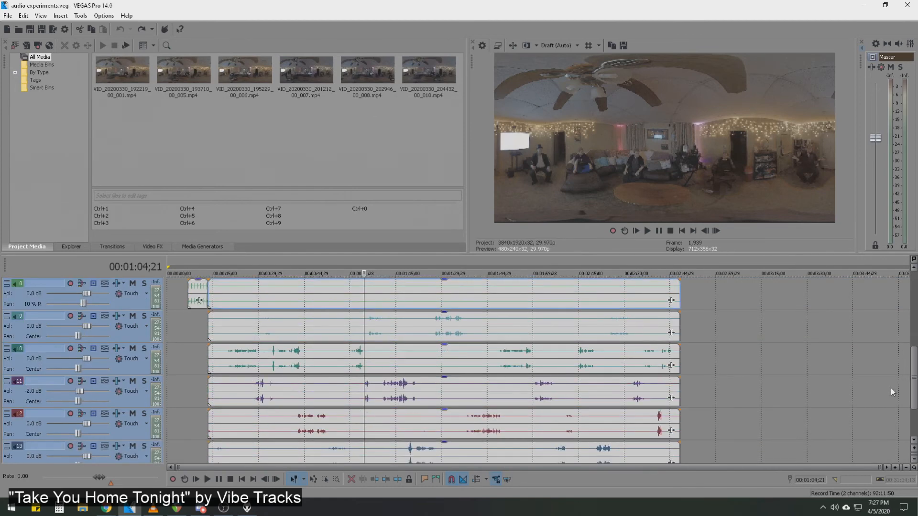
pyautogui.click(274, 366)
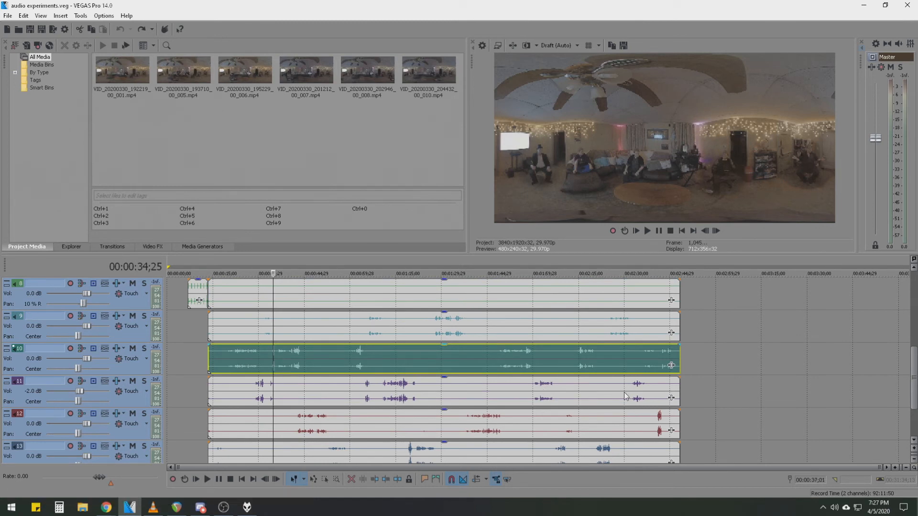
pyautogui.click(280, 367)
# Look over the stacked video tracks 1 to 7 above the audio tracks in the timeline.
pyautogui.moveTo(914, 371); pyautogui.dragTo(885, 350)
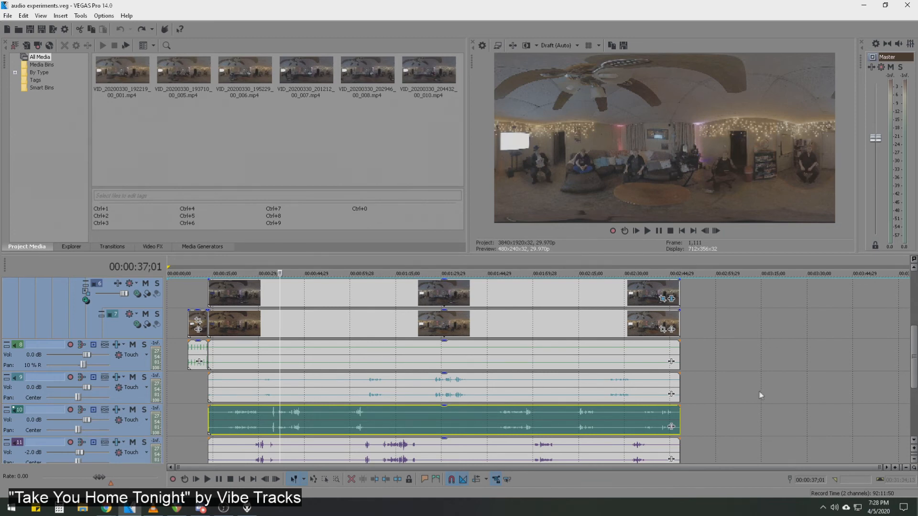
pyautogui.scroll(2, 751, 385)
pyautogui.scroll(1, 912, 356)
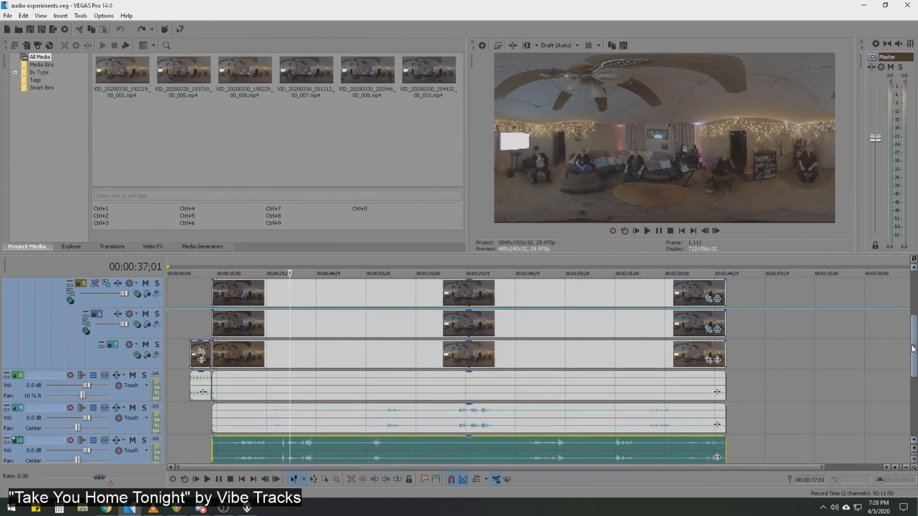
pyautogui.moveTo(912, 347); pyautogui.dragTo(912, 308)
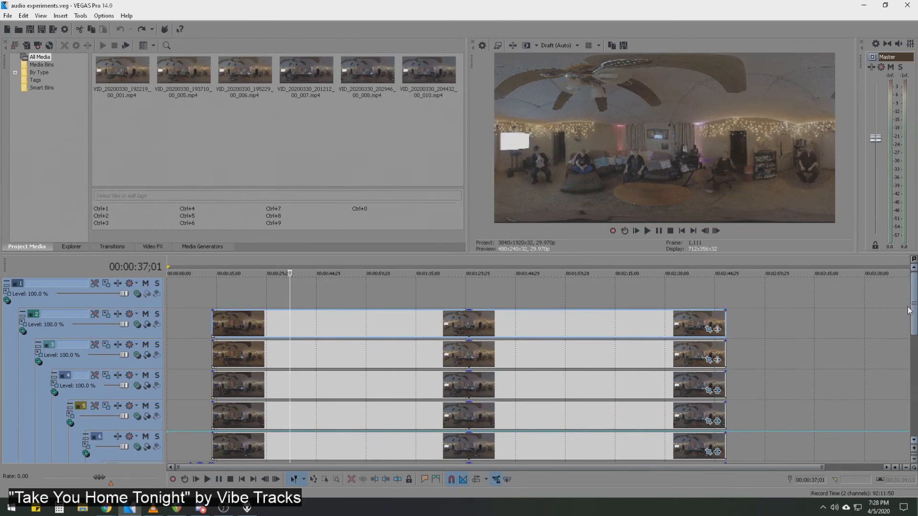
pyautogui.moveTo(909, 311); pyautogui.dragTo(897, 331)
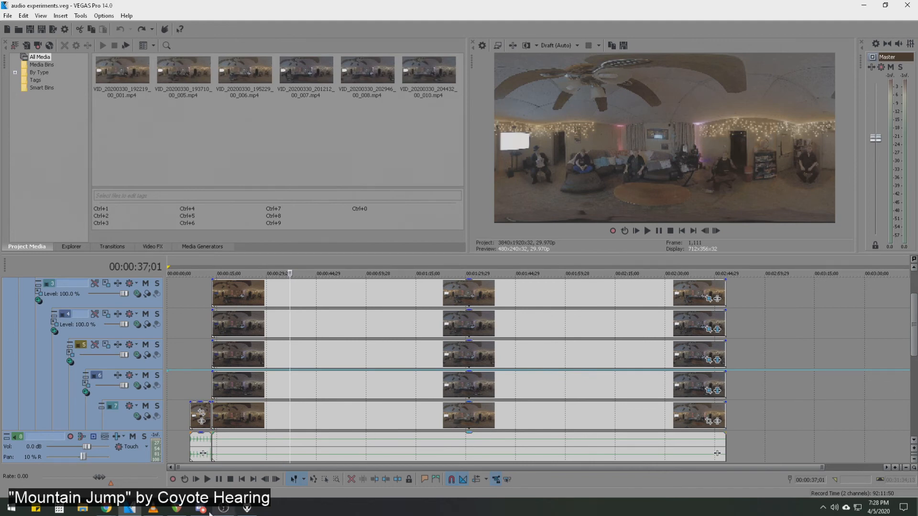
# Switch to REAPER, close track E's FB360 Spatialiser and bring audio tracks A to E into view.
pyautogui.click(177, 509)
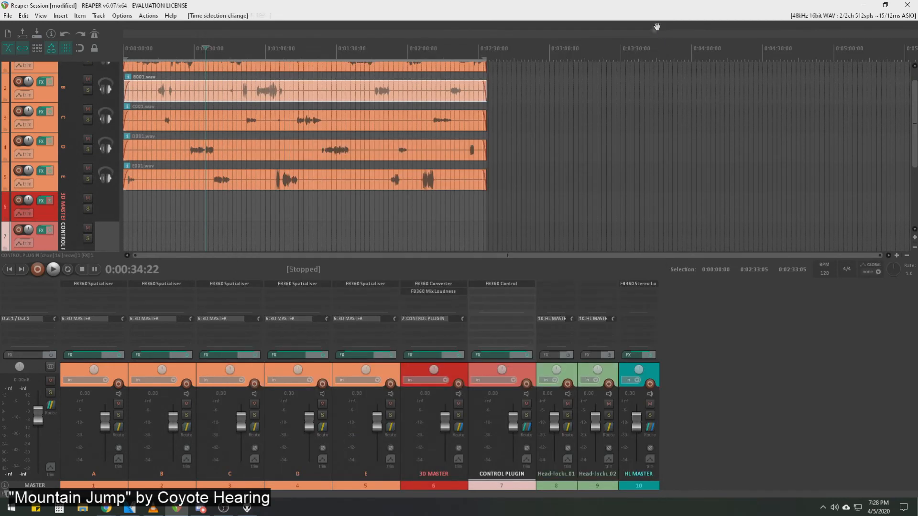
pyautogui.click(655, 26)
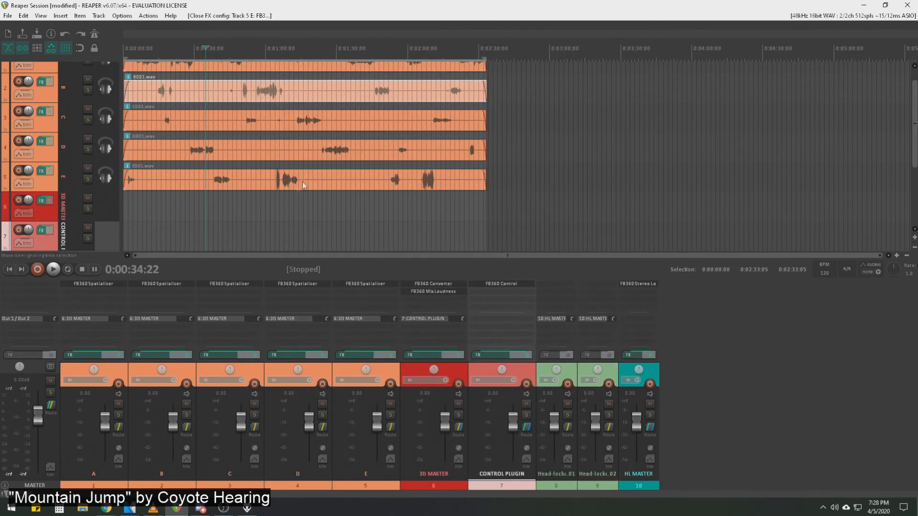
pyautogui.scroll(2, 311, 187)
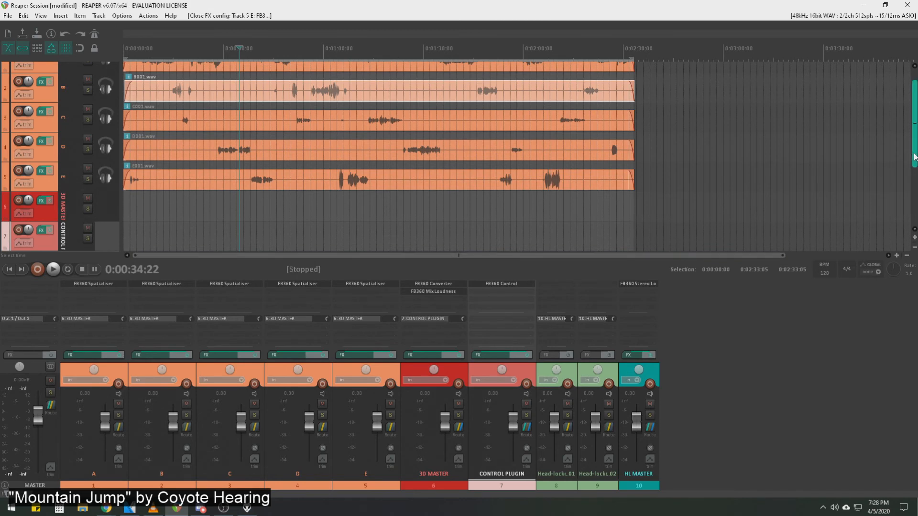
pyautogui.scroll(1, 913, 148)
pyautogui.moveTo(913, 145); pyautogui.dragTo(912, 134)
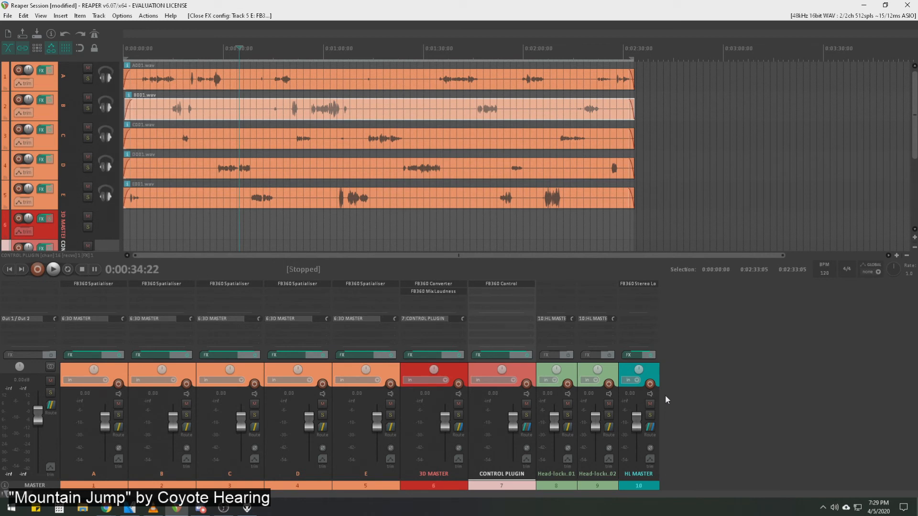
# Try shifting track E's audio item slightly later on the timeline, and undo the move.
pyautogui.click(221, 80)
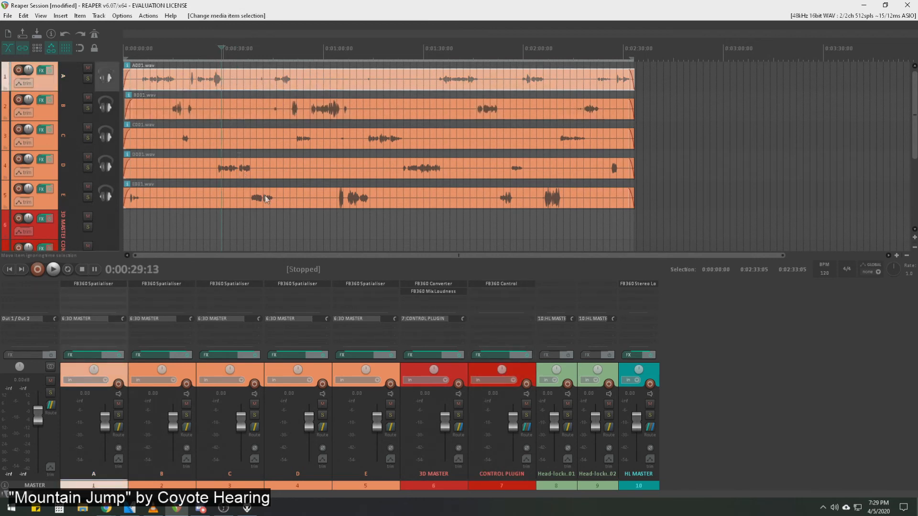
pyautogui.moveTo(279, 199); pyautogui.dragTo(286, 199)
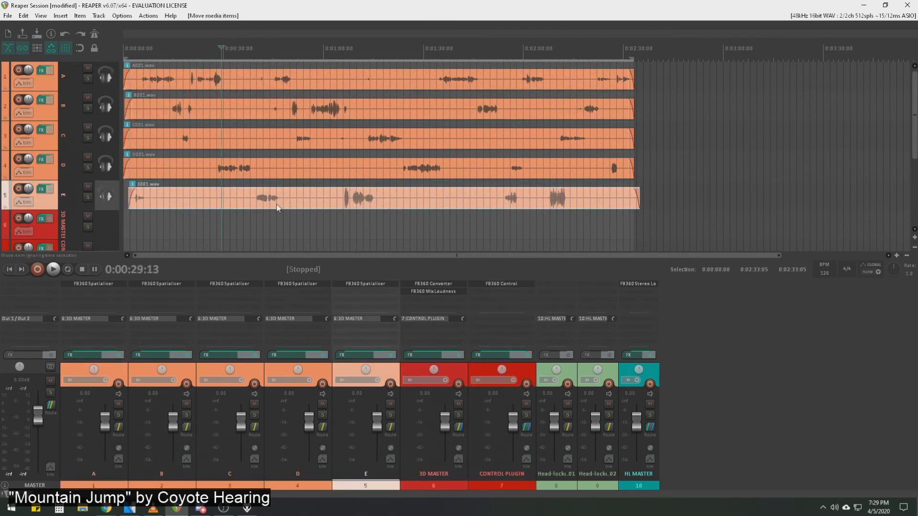
pyautogui.hotkey('ctrl', 'z')
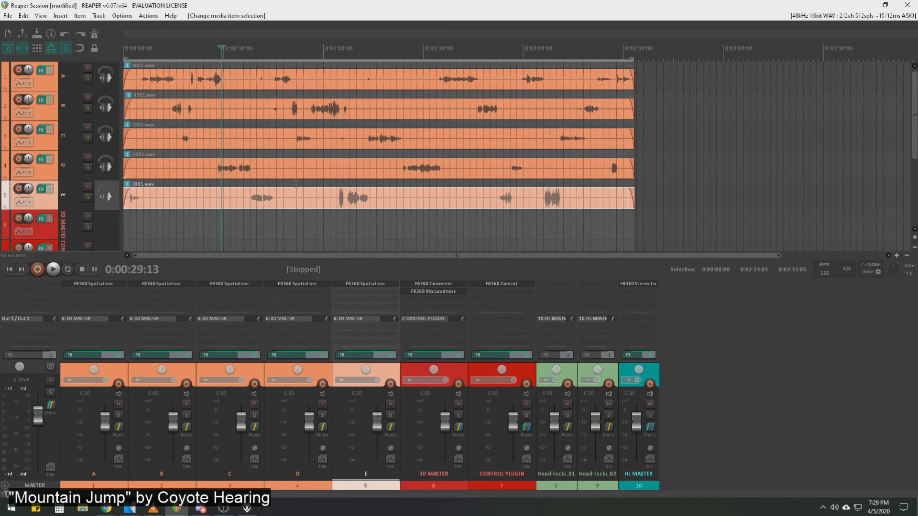
# Select track A's audio item with the edit cursor at 0:00:54:26.
pyautogui.click(271, 108)
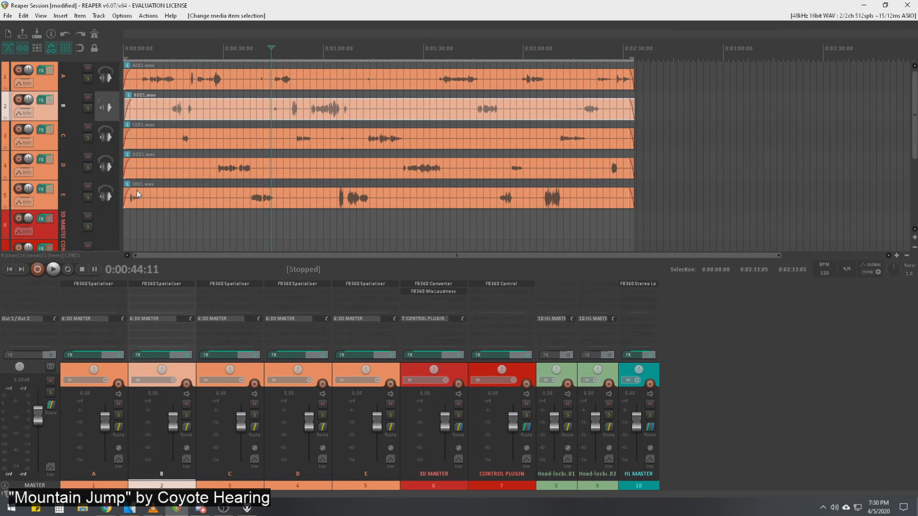
pyautogui.click(306, 78)
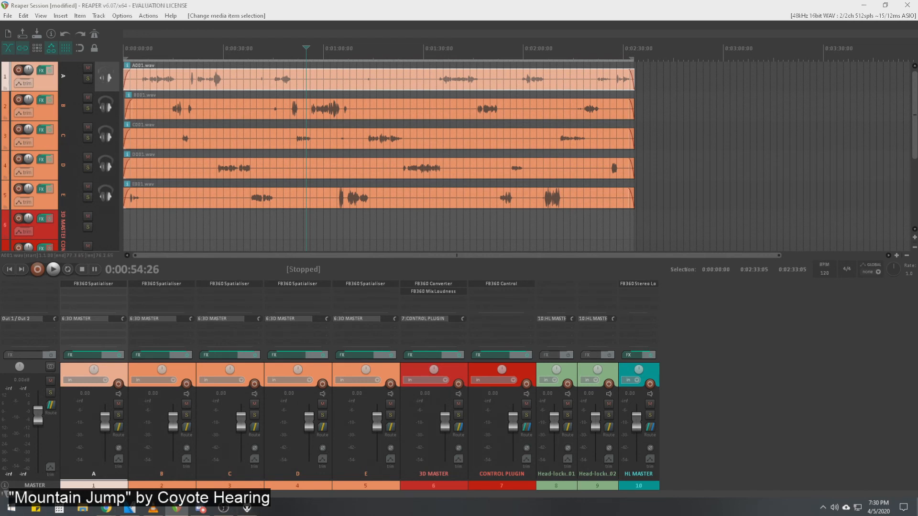
# Open the FB360 Encoder from the FB360 Spatial Workstation programs.
pyautogui.hotkey('alt', 'Tab')
pyautogui.hotkey('alt', 'Tab')
pyautogui.press('super')
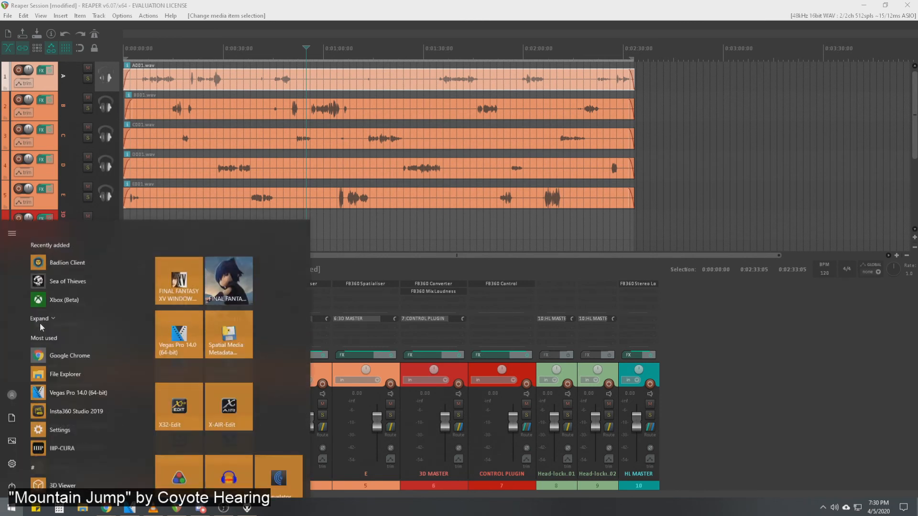
pyautogui.scroll(-2, 87, 353)
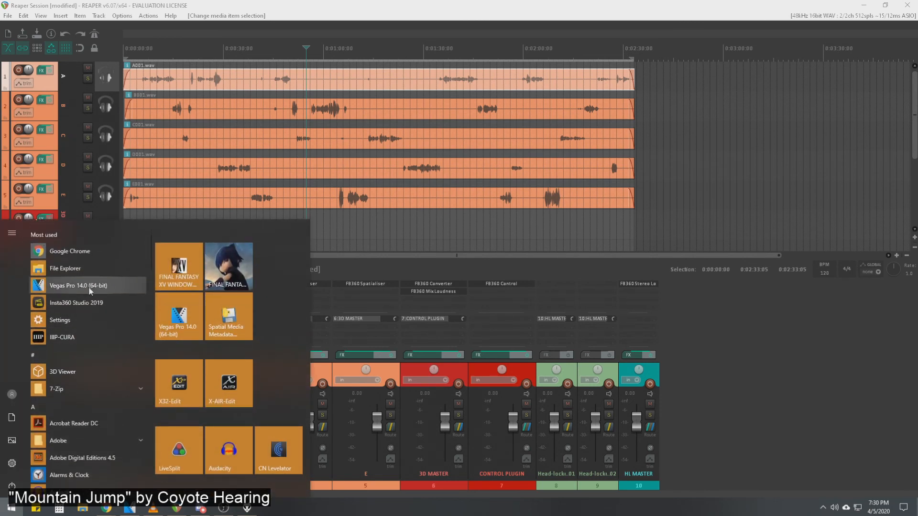
pyautogui.scroll(-5, 101, 377)
pyautogui.scroll(-7, 117, 276)
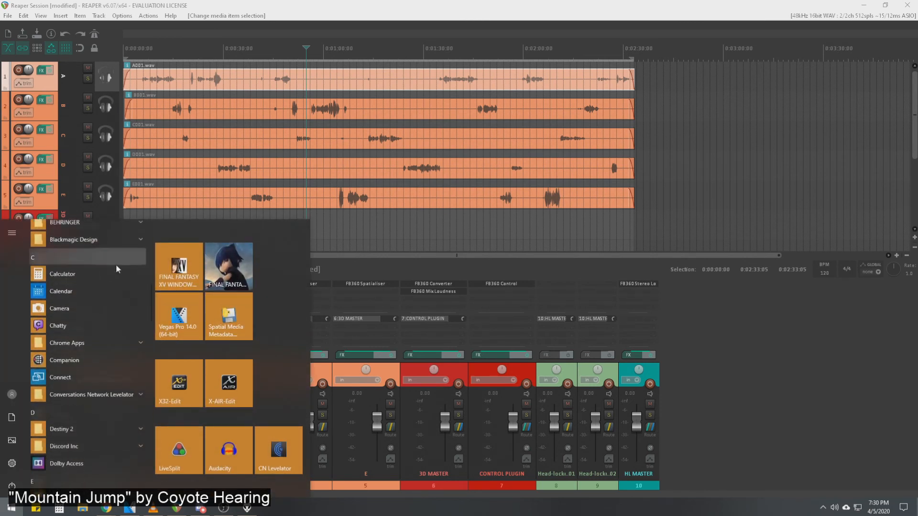
pyautogui.click(138, 346)
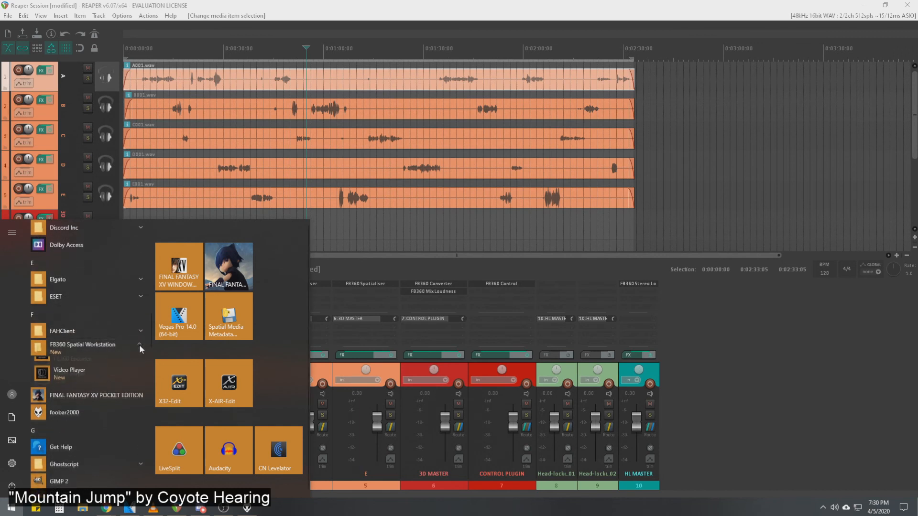
pyautogui.click(107, 368)
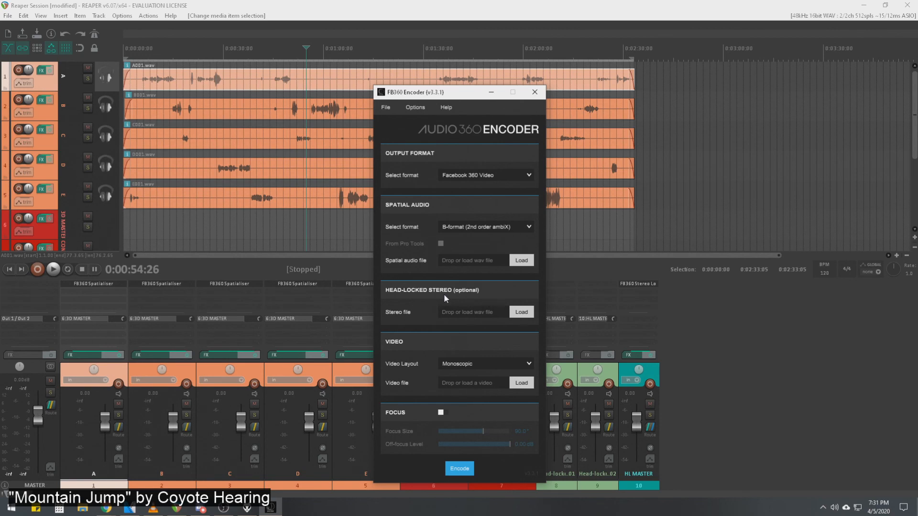
# Move the encoder window aside and examine REAPER's two head-locked tracks, CONTROL PLUGIN and HL MASTER, ending with HL MASTER selected.
pyautogui.moveTo(453, 92); pyautogui.dragTo(917, 107)
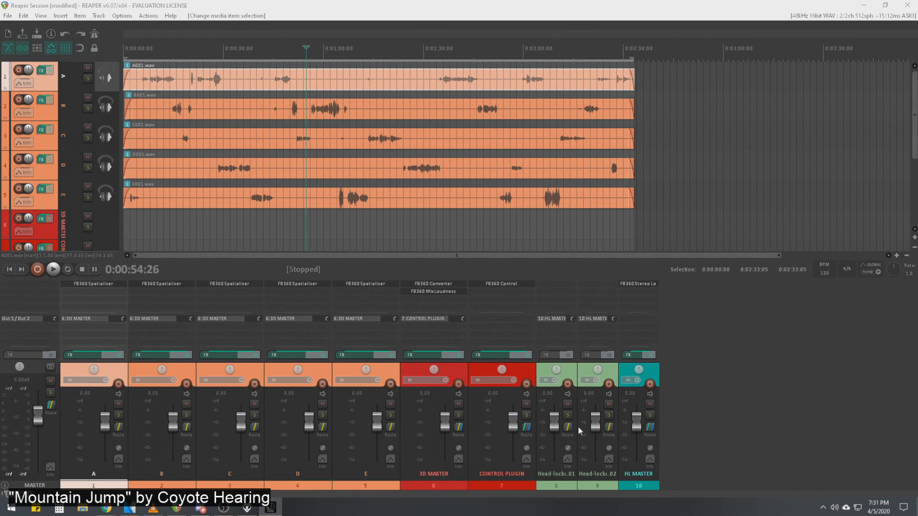
pyautogui.click(557, 487)
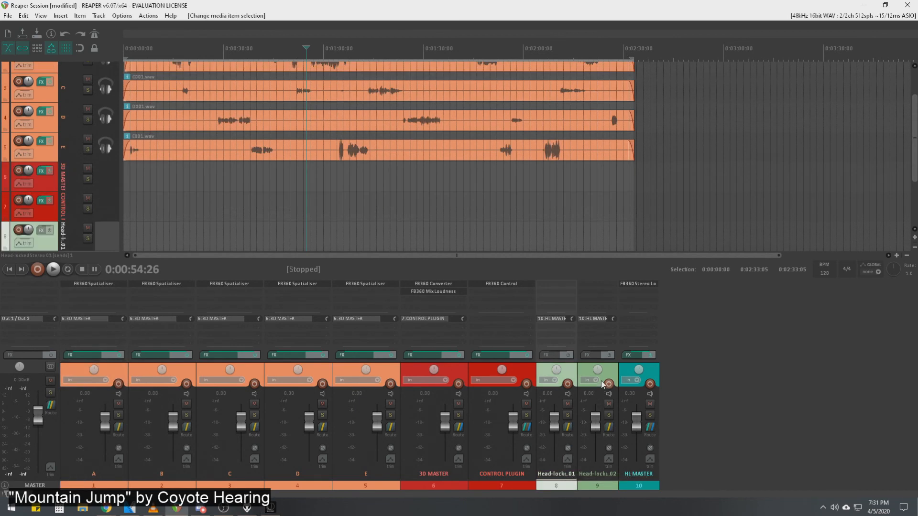
pyautogui.click(599, 376)
pyautogui.click(565, 370)
pyautogui.click(591, 374)
pyautogui.click(649, 375)
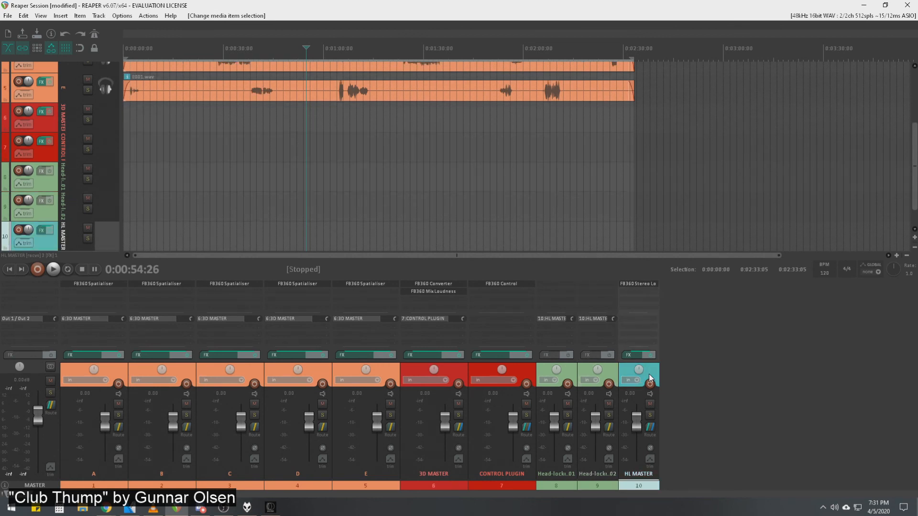
pyautogui.click(524, 374)
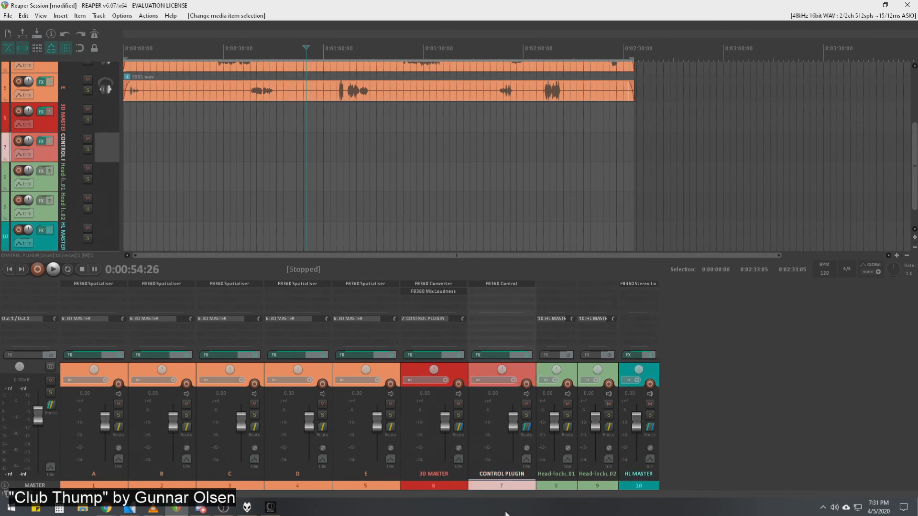
pyautogui.click(653, 489)
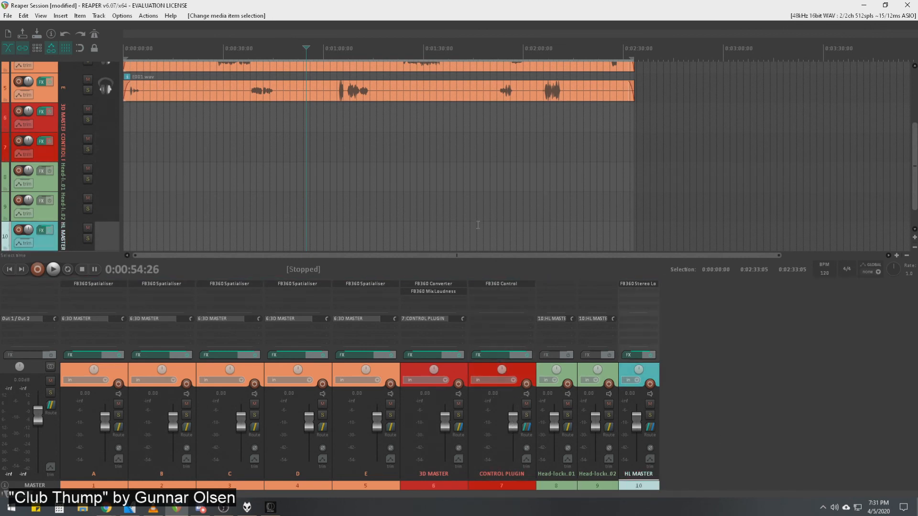
# Bring the FB360 Encoder back to examine its output format, spatial audio, head-locked stereo and video settings.
pyautogui.click(271, 508)
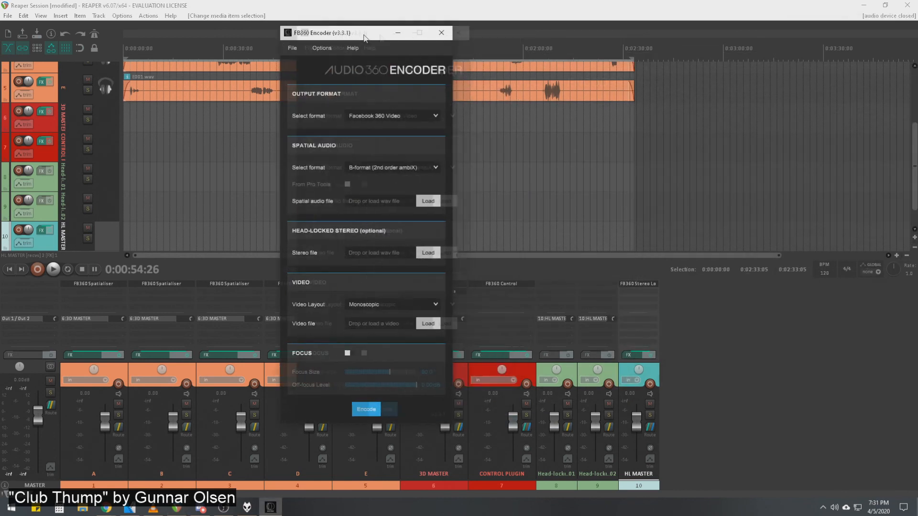
pyautogui.moveTo(365, 34); pyautogui.dragTo(349, 31)
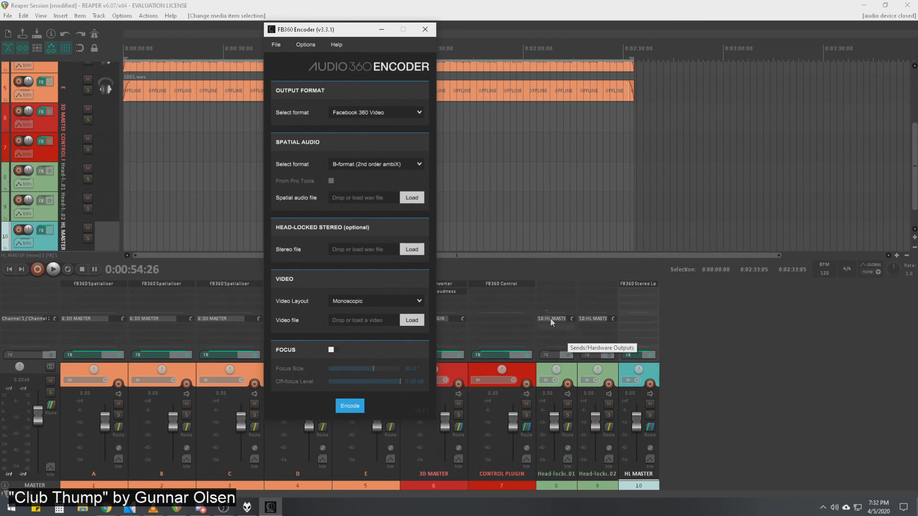
# Move the encoder aside, select REAPER's CONTROL PLUGIN track with the cursor at 0:02:20:05, and return to tracks A to E.
pyautogui.moveTo(327, 33); pyautogui.dragTo(917, 32)
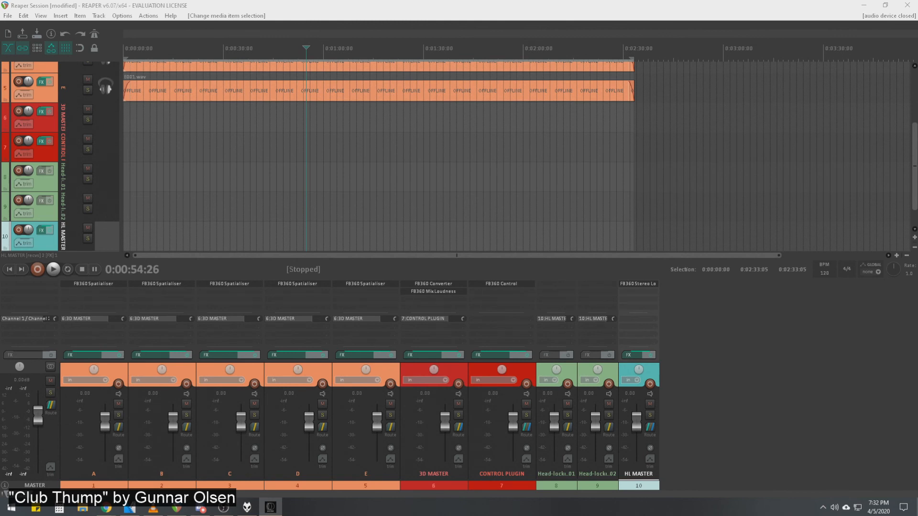
pyautogui.click(593, 153)
pyautogui.scroll(4, 648, 171)
pyautogui.scroll(-2, 637, 179)
pyautogui.scroll(-3, 636, 179)
pyautogui.moveTo(912, 189); pyautogui.dragTo(909, 96)
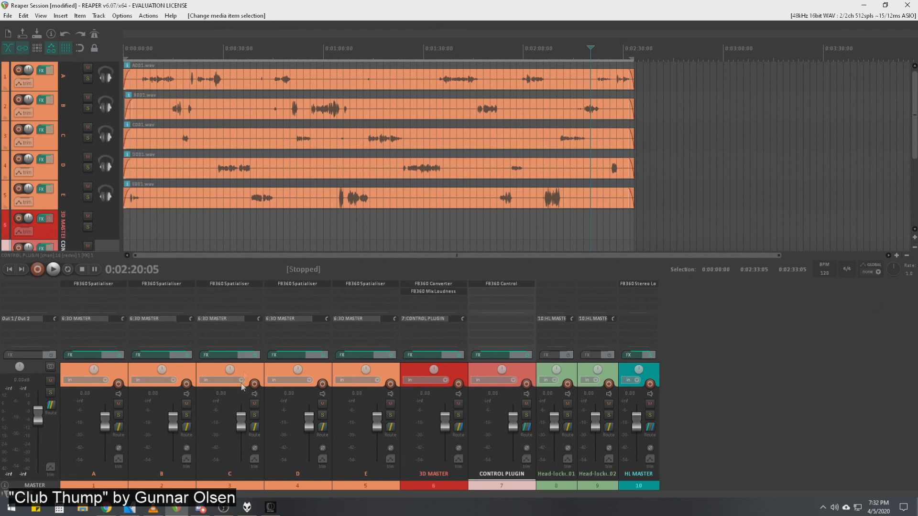
# Open track D's FB360 Spatialiser and examine its available input formats without choosing another one.
pyautogui.click(294, 282)
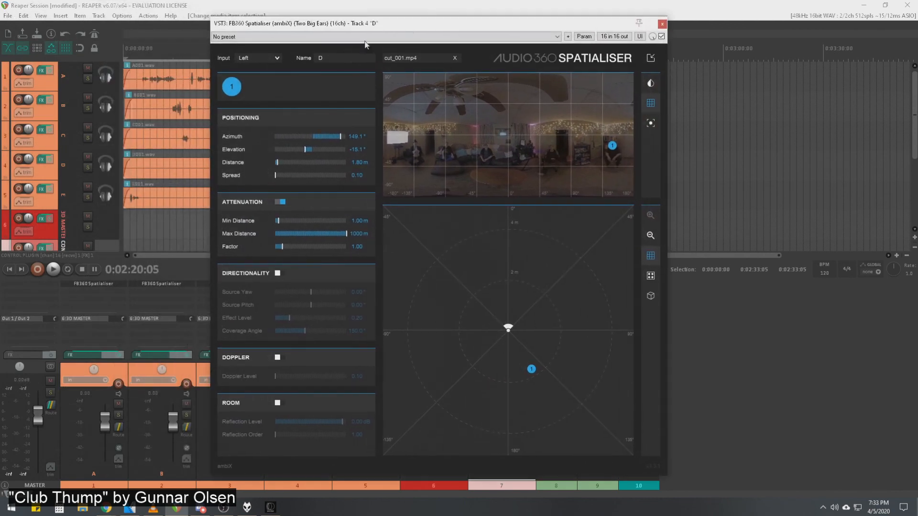
pyautogui.click(269, 58)
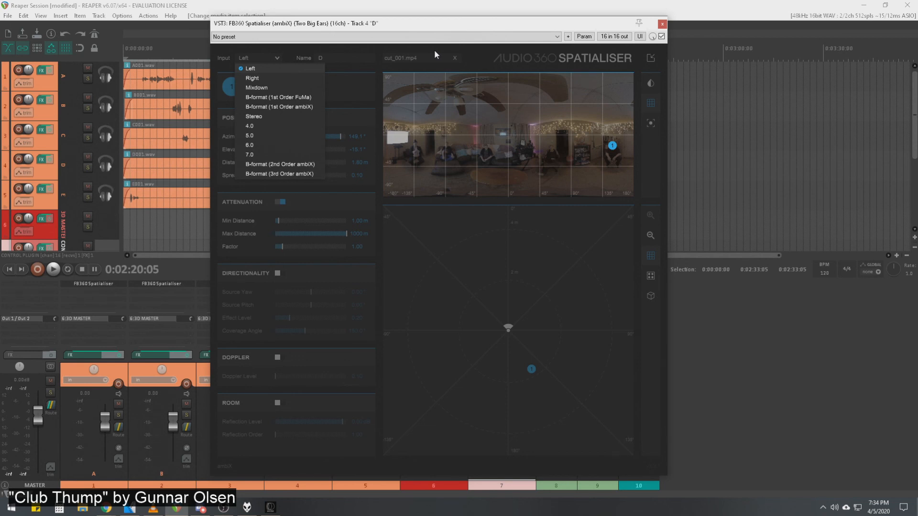
pyautogui.click(484, 55)
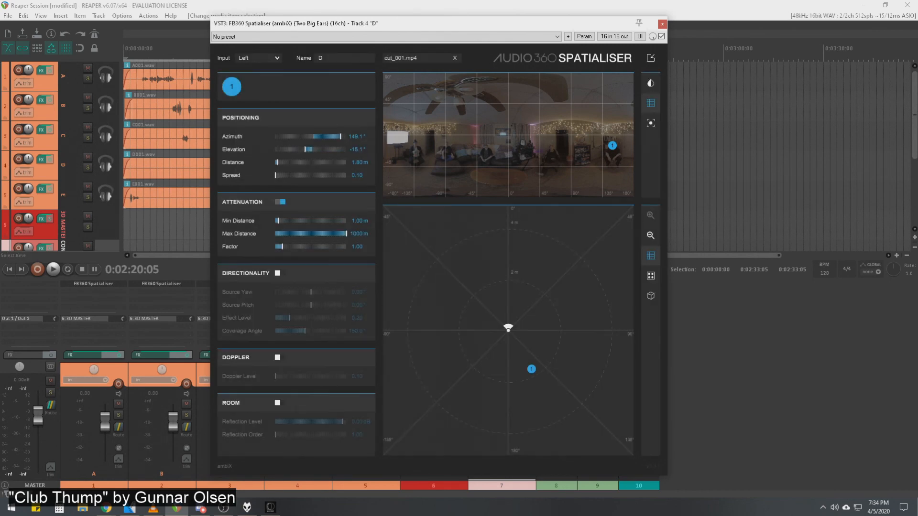